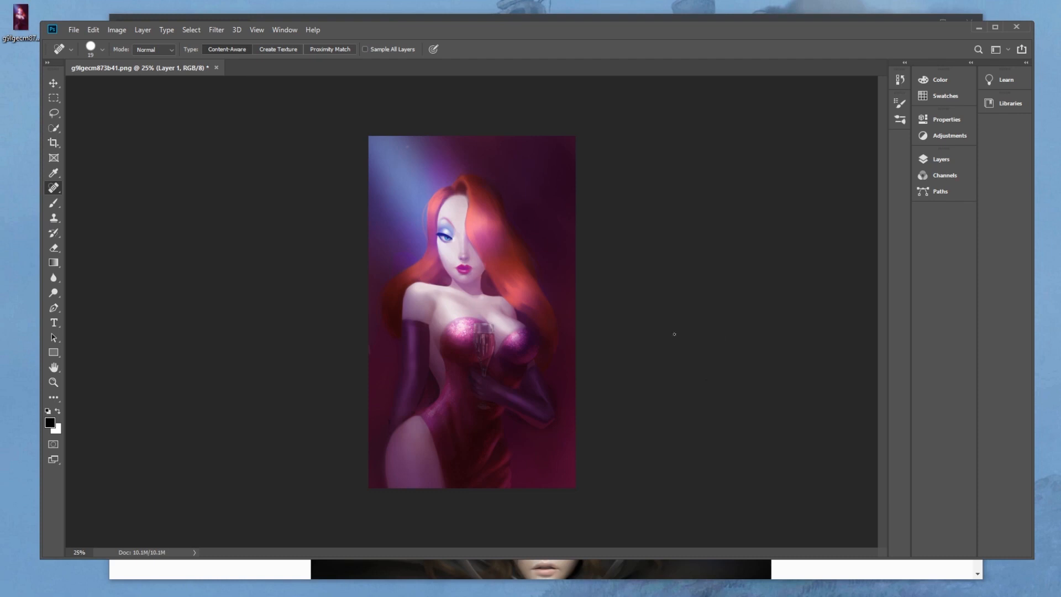
Launch PortraitStudio
key(super)
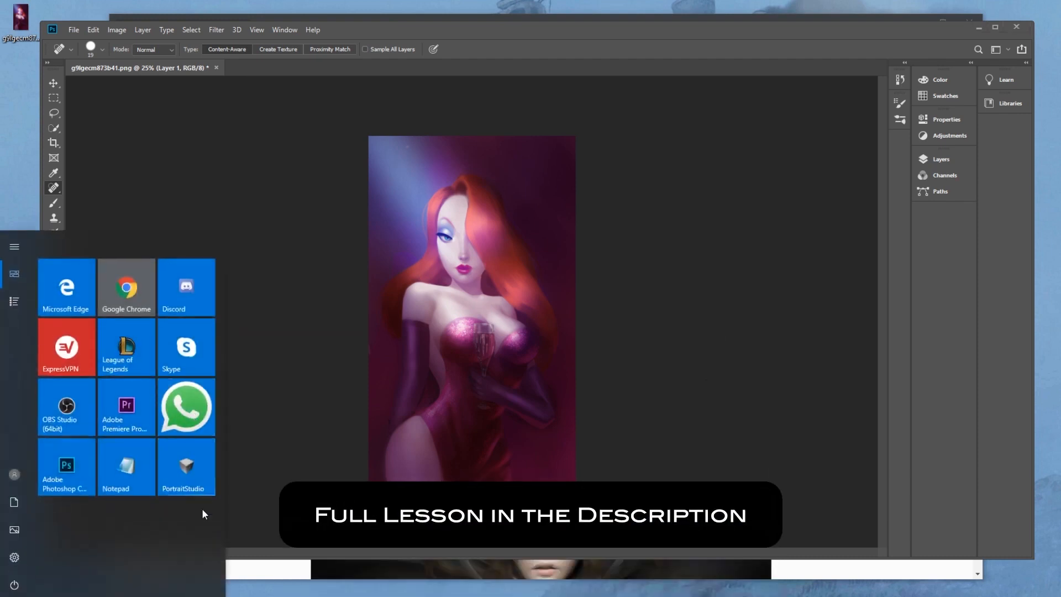
click(200, 473)
click(565, 381)
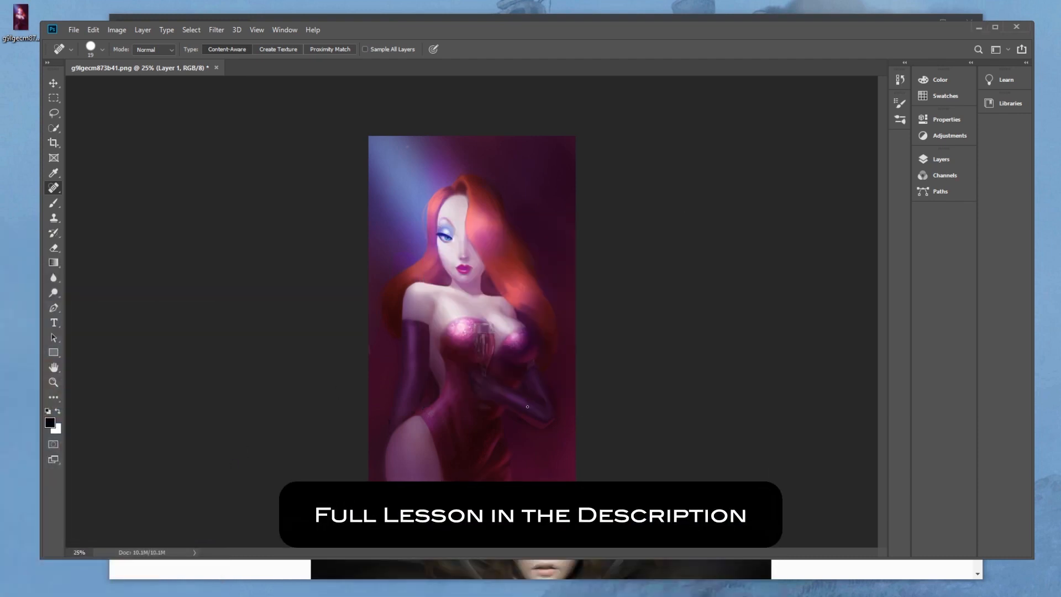
Switch to the browser, view the Istebrak Patreon page and expand its list of membership levels
key(alt+Tab)
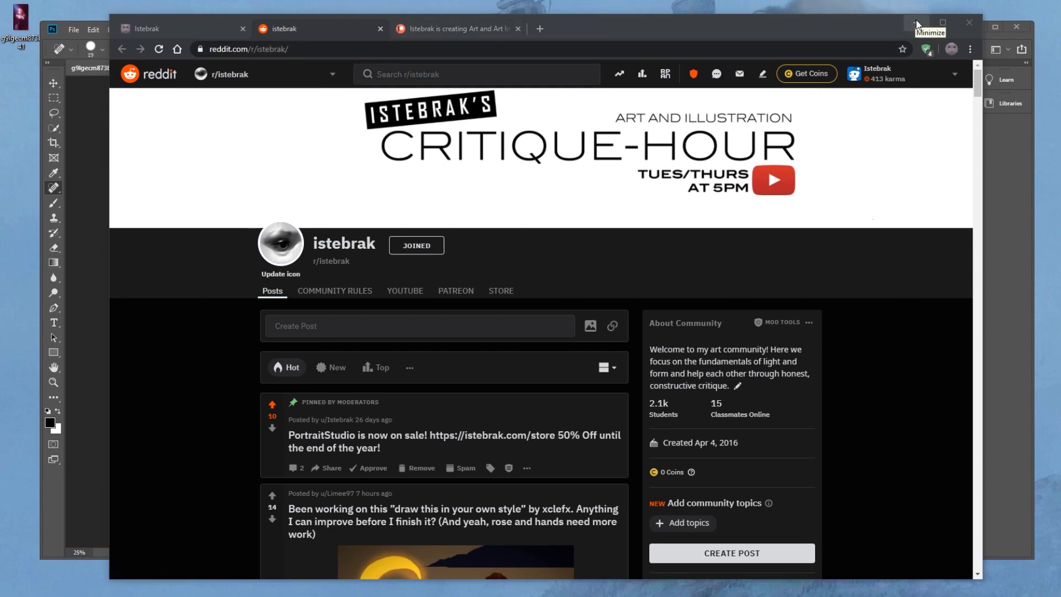
click(486, 30)
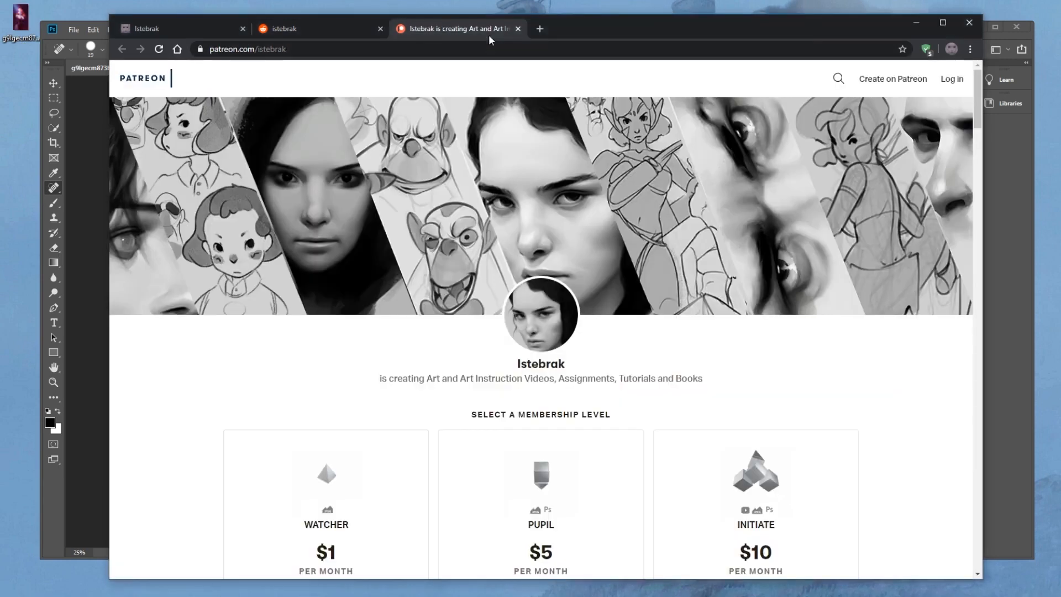
scroll(890, 365, down, 5)
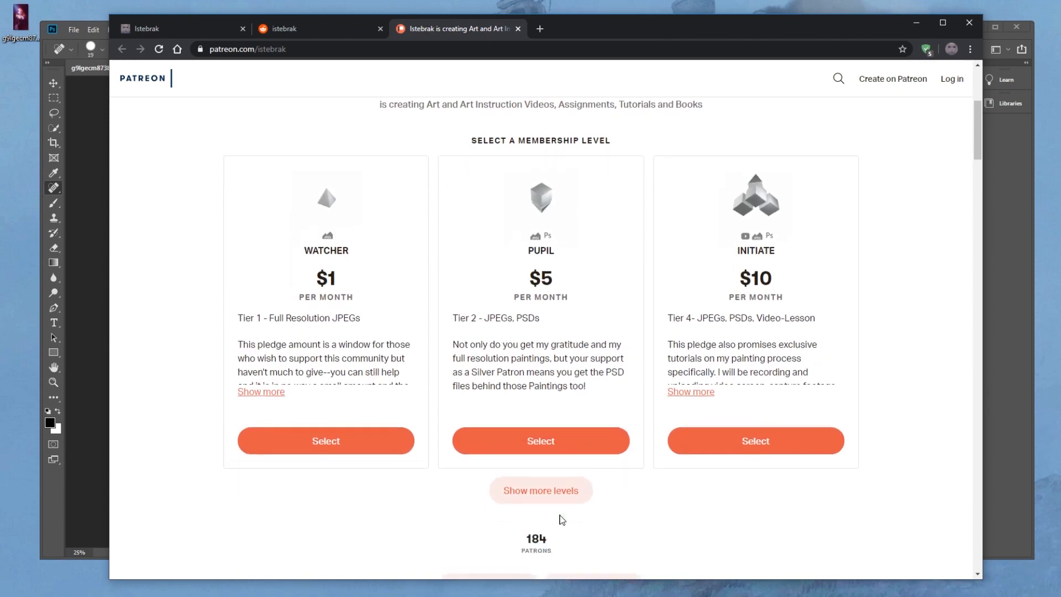
click(551, 485)
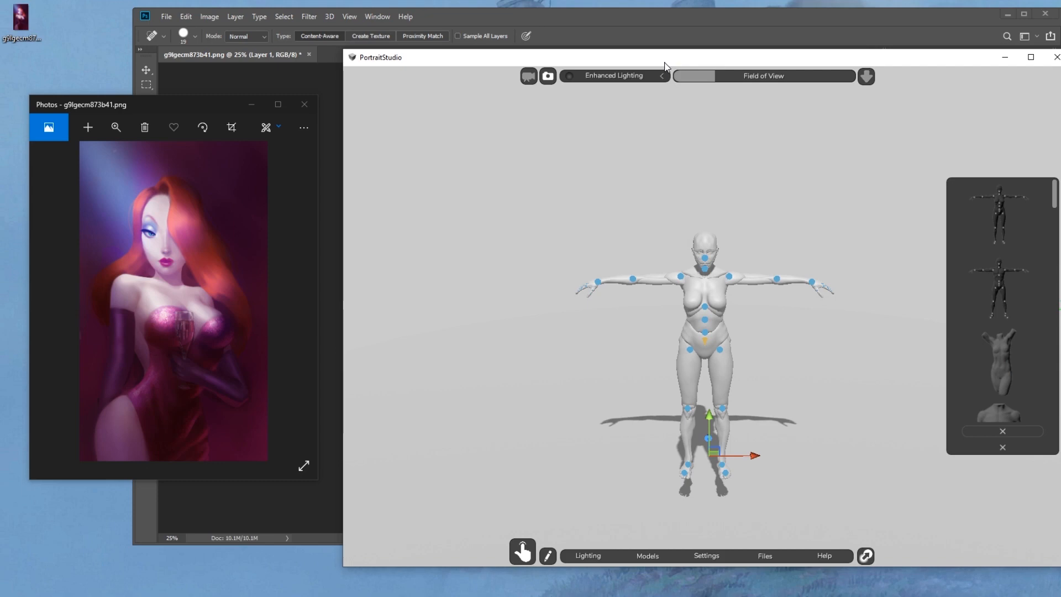
Rotate the female mannequin's upper torso and left hip joint to curve its standing posture
drag(697, 277, 697, 279)
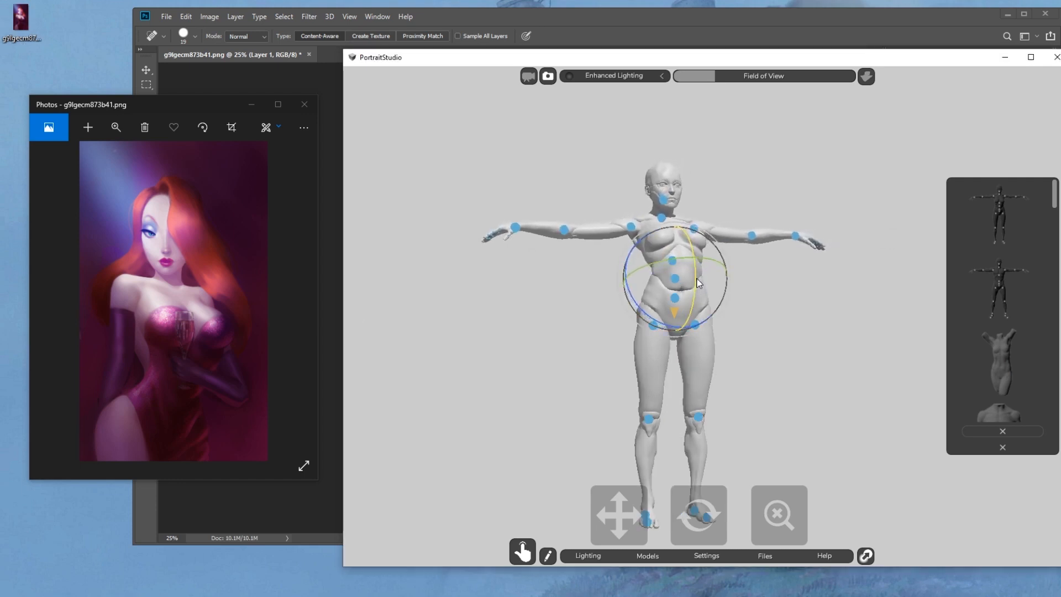
click(837, 271)
drag(702, 519, 781, 517)
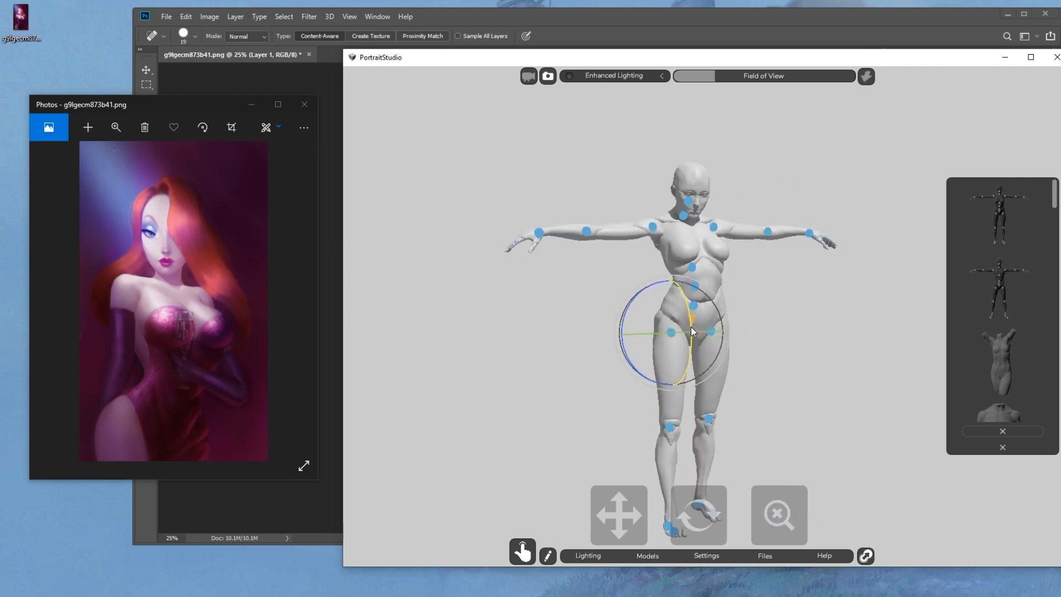
drag(690, 326, 690, 324)
click(711, 332)
drag(736, 360, 738, 348)
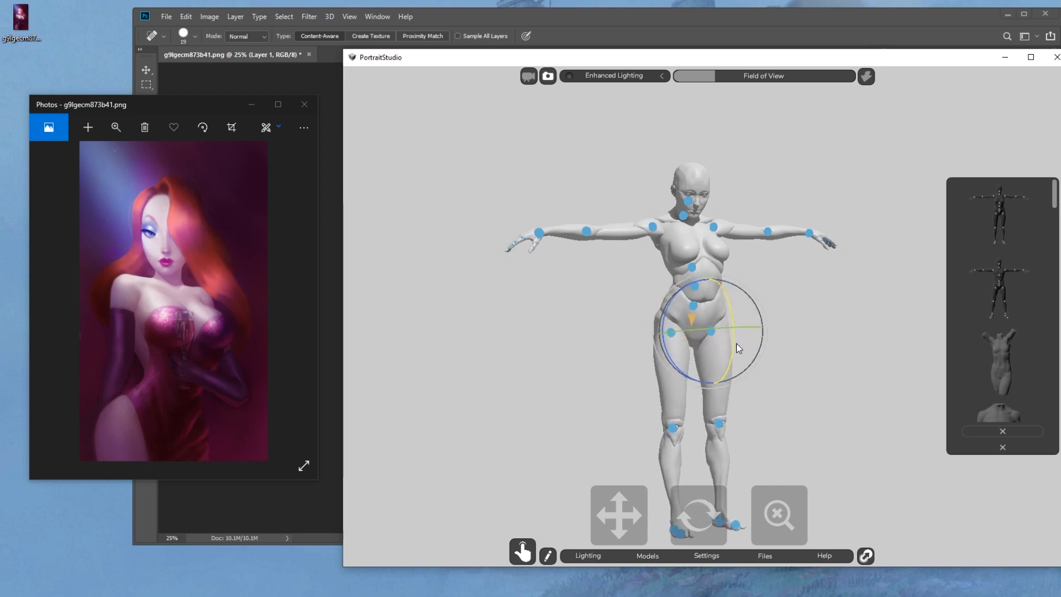
drag(697, 519, 772, 515)
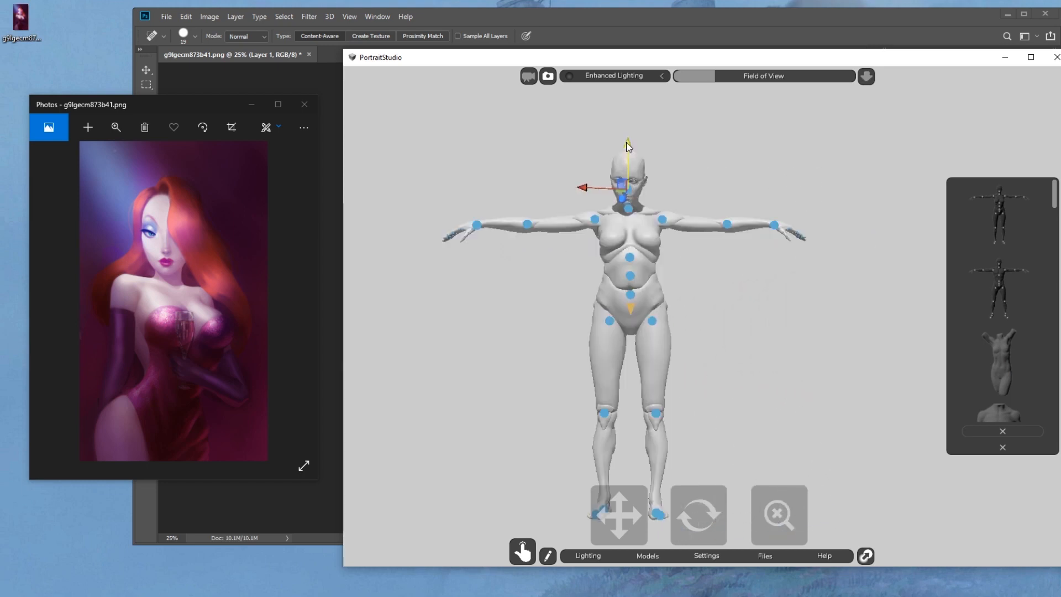
Reposition the mannequin's head and neck joints, checking them from the side and the front
drag(705, 520, 816, 538)
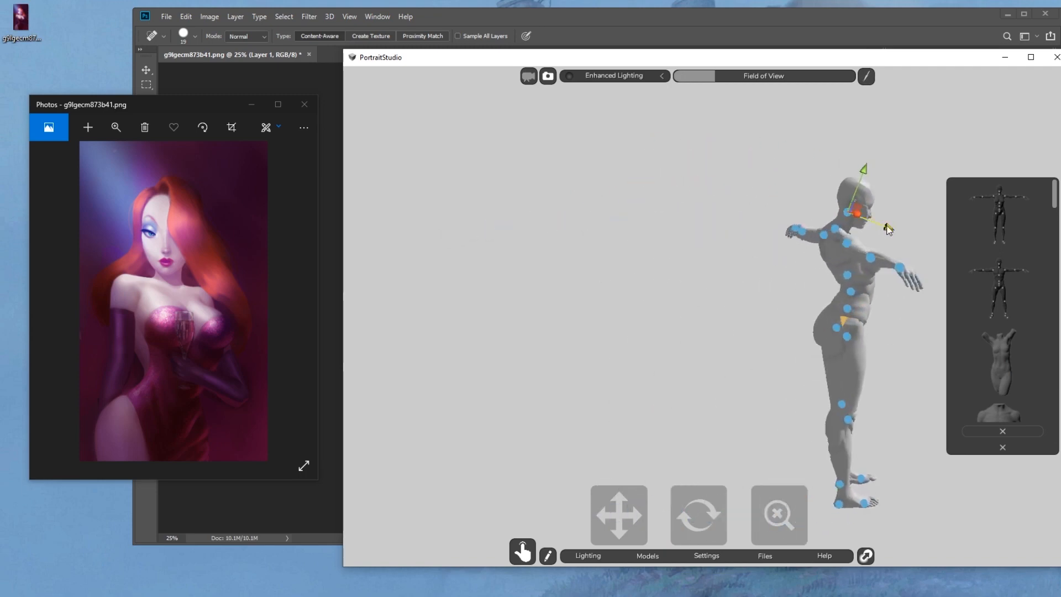
drag(887, 229, 886, 229)
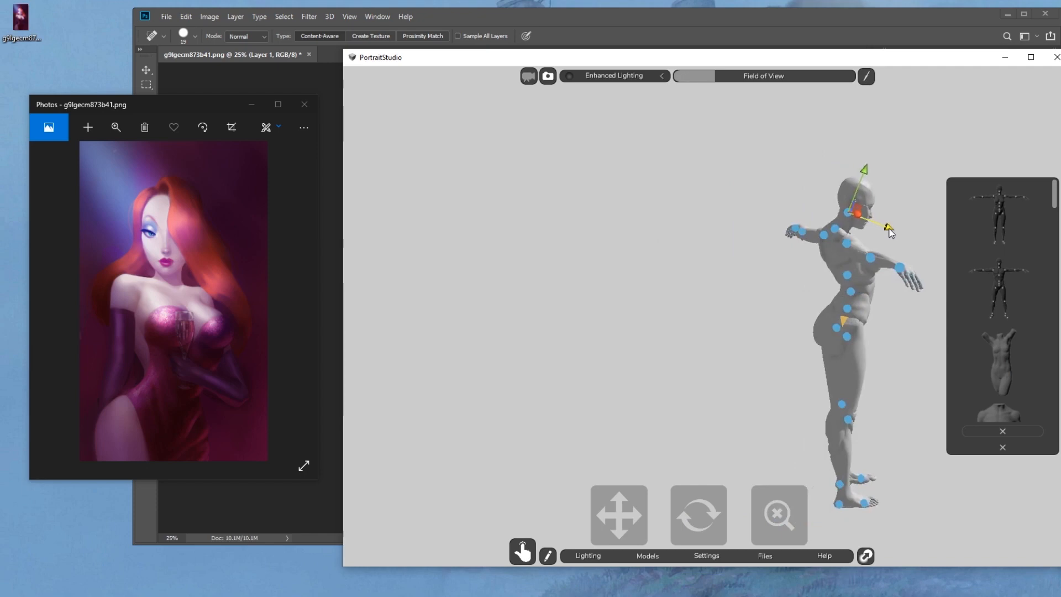
drag(709, 532, 592, 514)
click(766, 170)
click(635, 212)
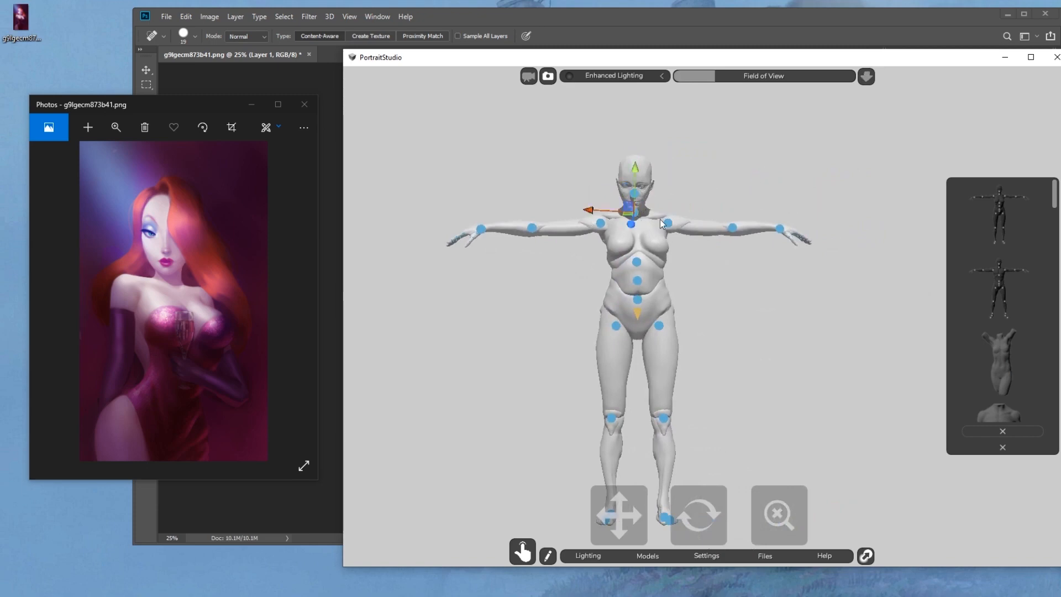
Lower the mannequin's right arm beside its body and rotate its torso slightly at the waist
click(743, 172)
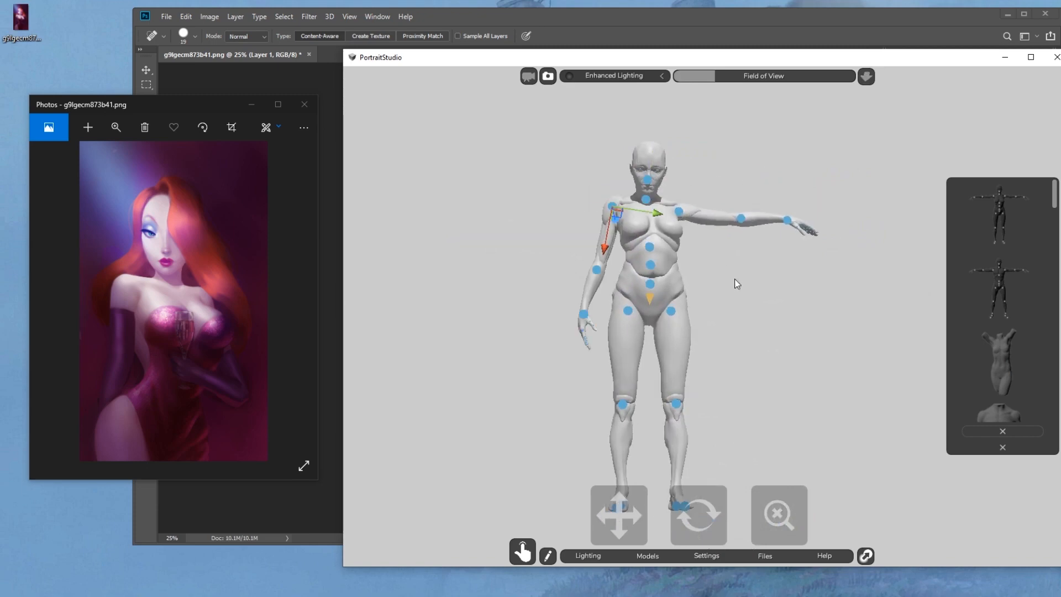
click(737, 283)
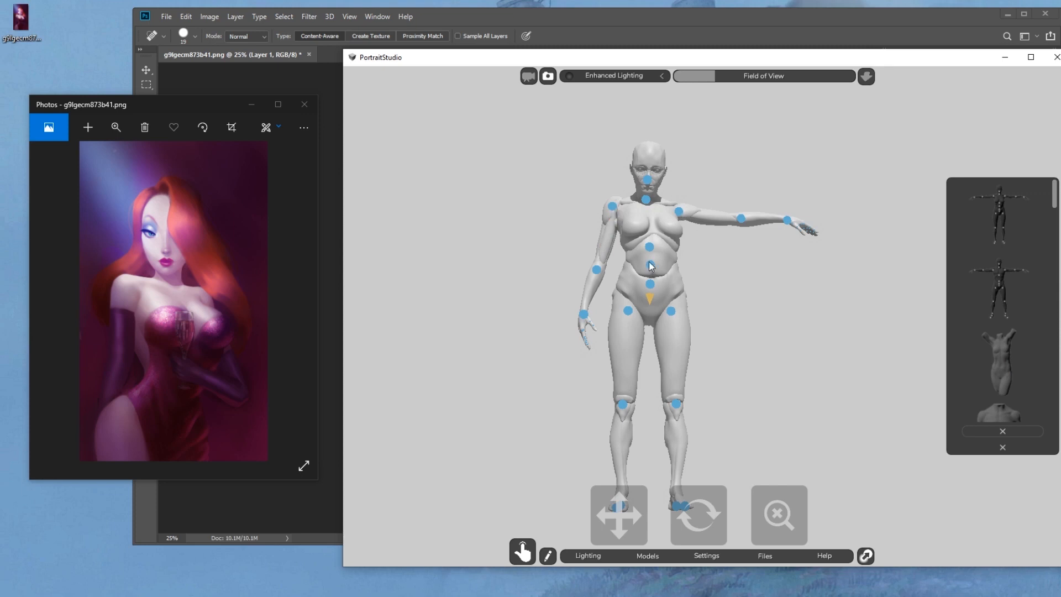
click(650, 265)
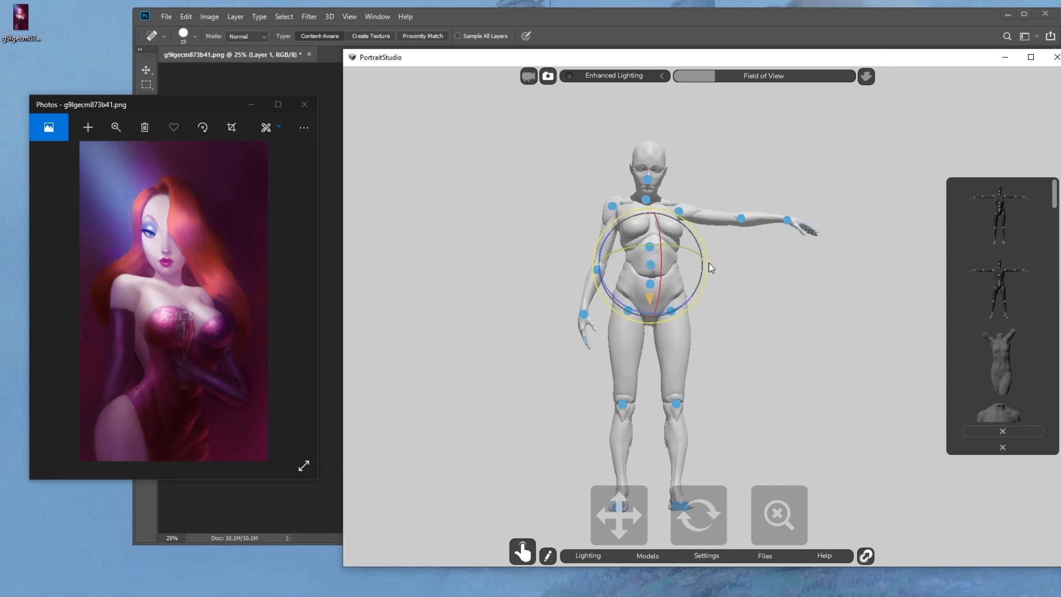
drag(710, 267, 714, 270)
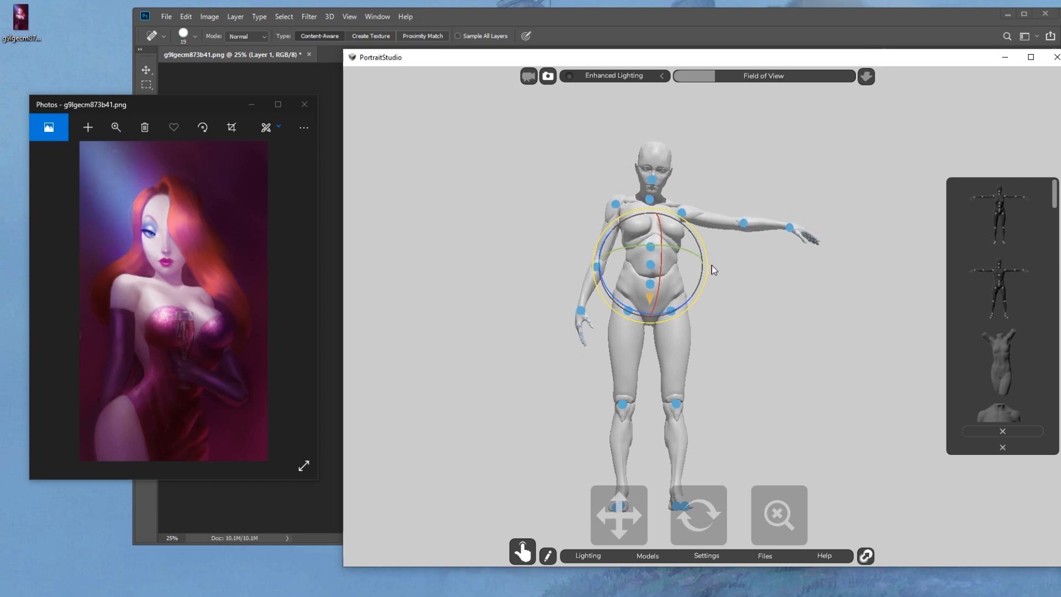
Shift the mannequin's right shoulder joint slightly along the direction of the upper arm
click(615, 214)
click(614, 204)
click(616, 204)
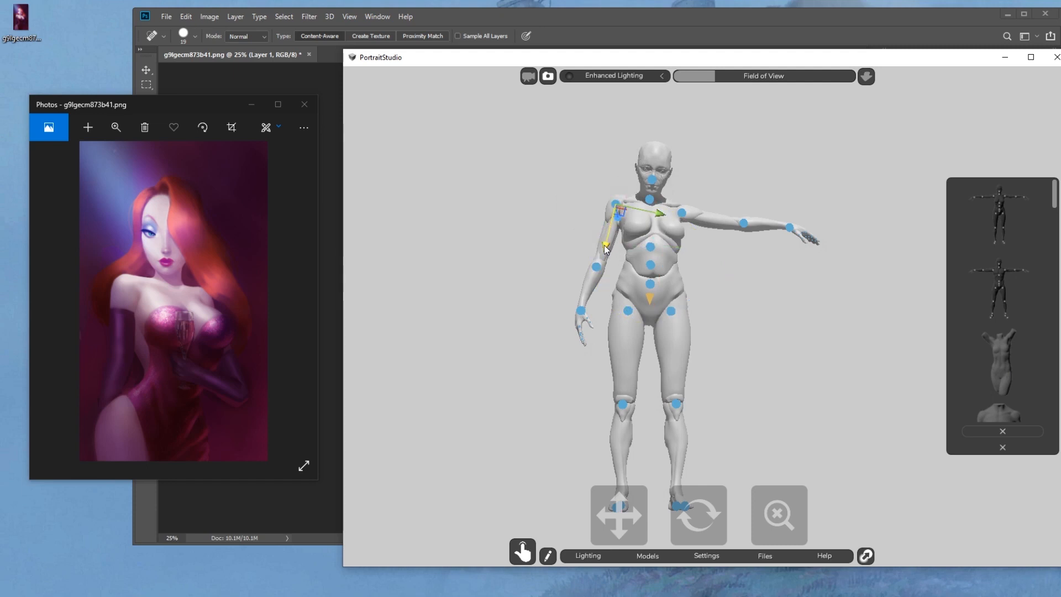
drag(604, 245, 605, 247)
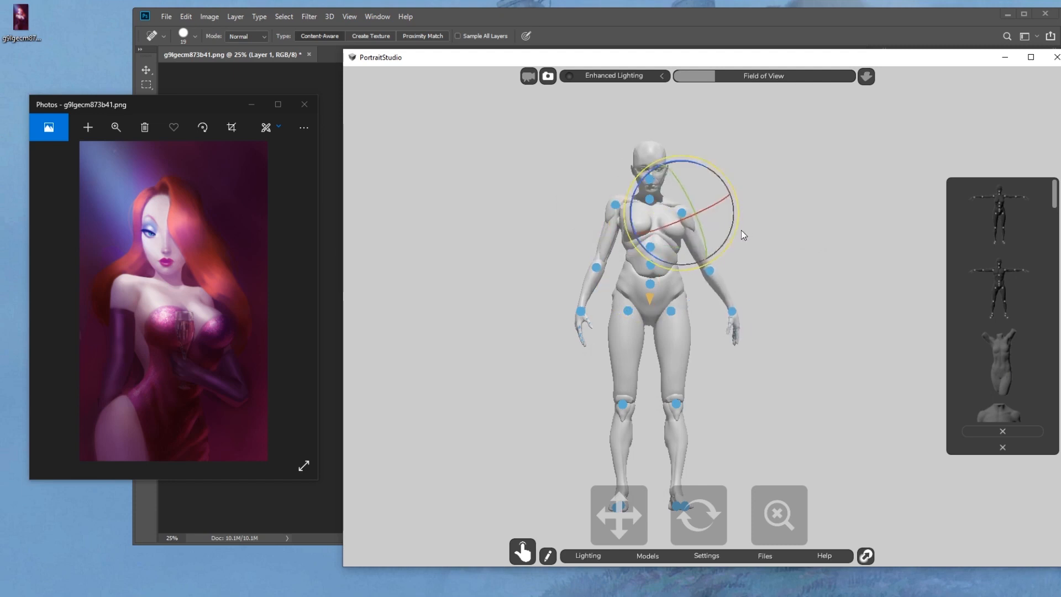
Lower the mannequin's left arm to its side and move its shoulder joint slightly inward toward the torso
drag(740, 230, 738, 239)
key(r)
key(w)
key(e)
key(w)
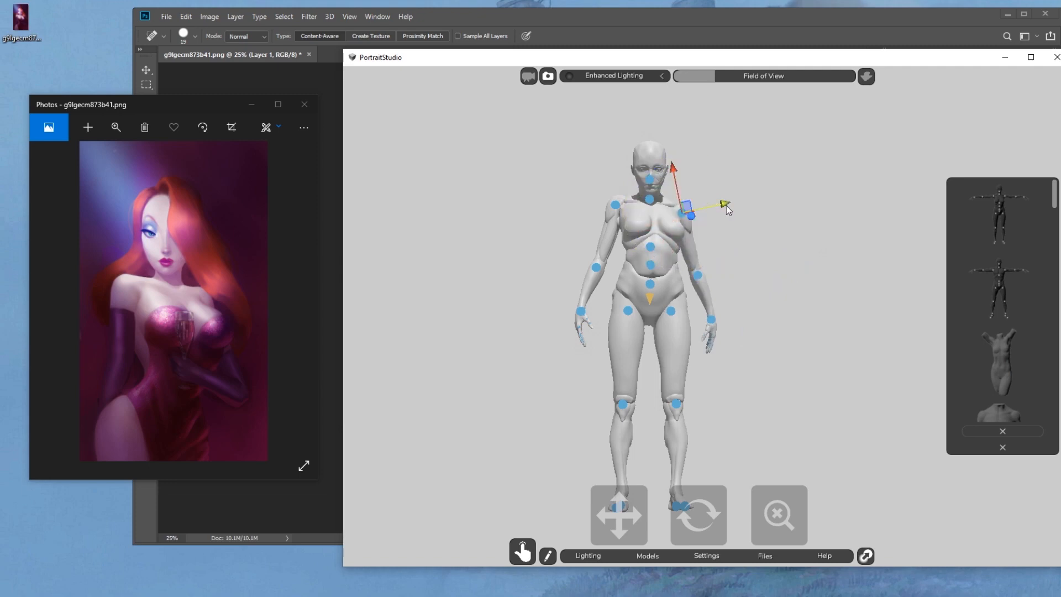
drag(725, 203, 723, 204)
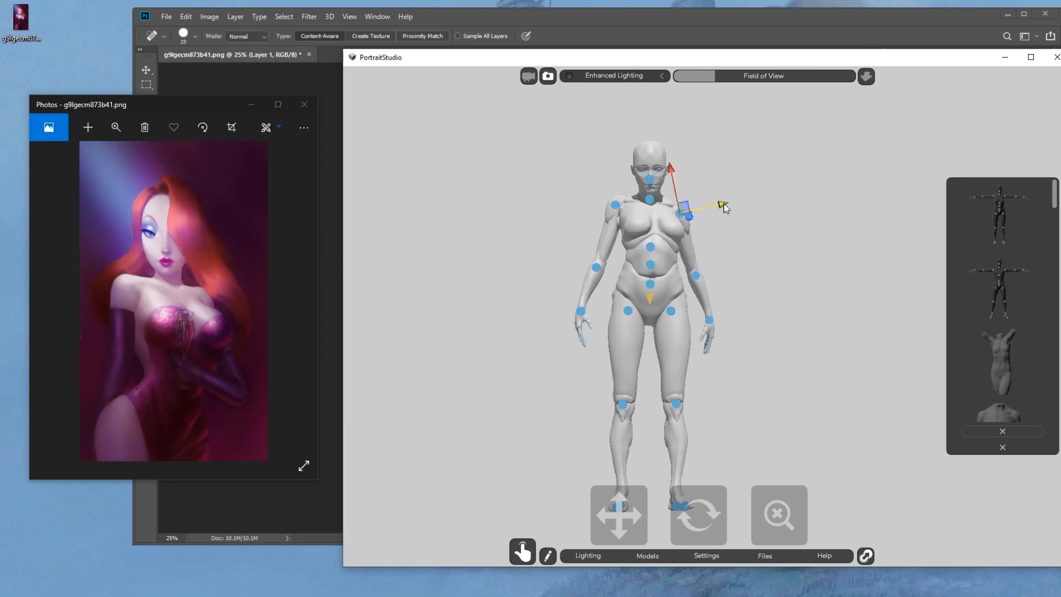
Bend the mannequin's left forearm across its waist and rotate the right arm closer to the thigh
click(768, 225)
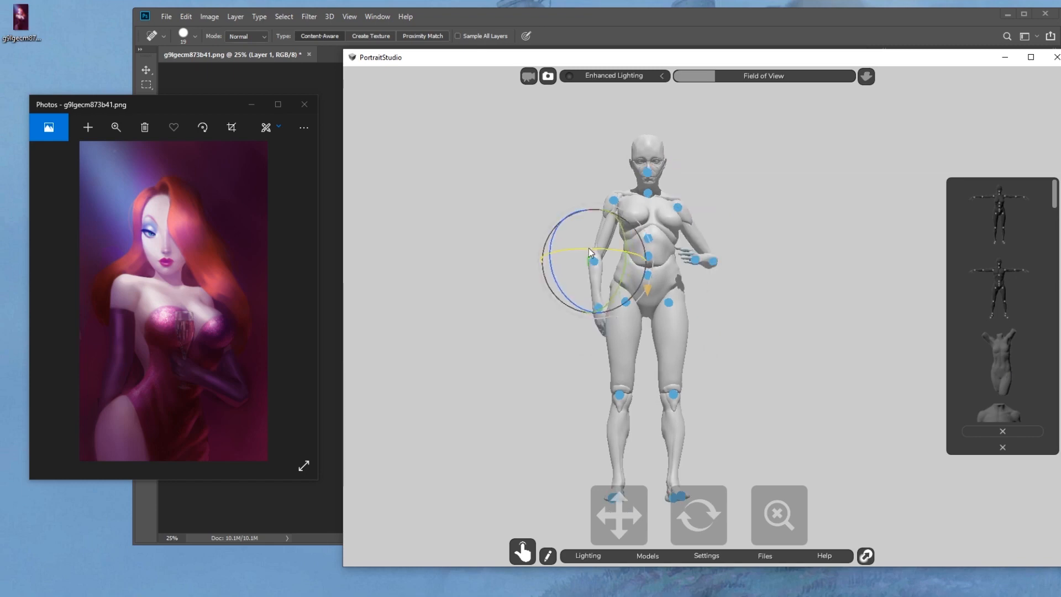
mouse_move(578, 306)
mouse_down()
mouse_move(618, 316)
mouse_move(599, 309)
mouse_up()
click(614, 200)
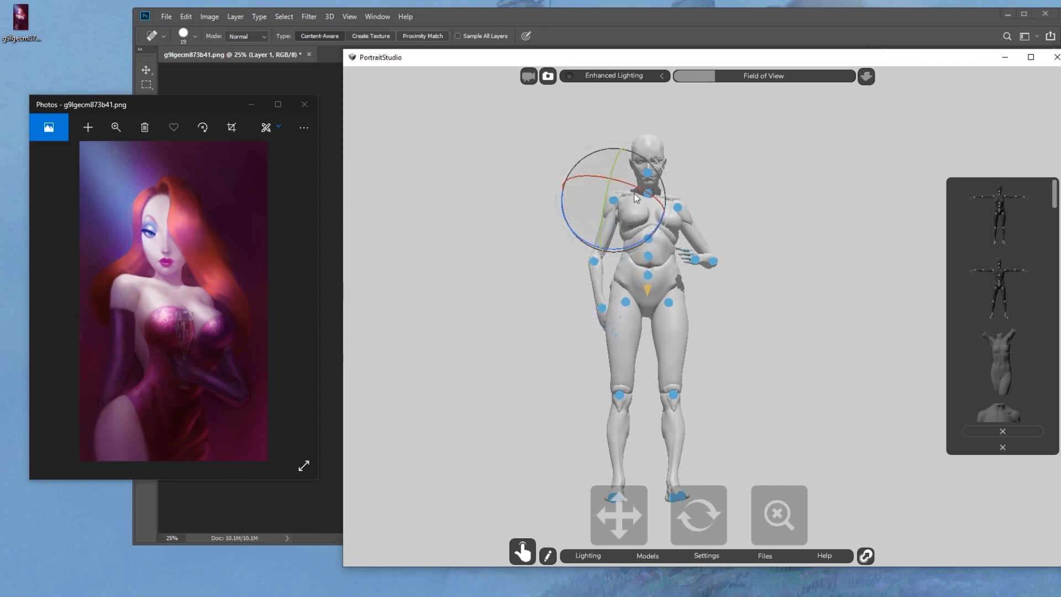
drag(650, 190, 648, 199)
mouse_move(618, 250)
mouse_down()
mouse_move(633, 250)
mouse_move(632, 275)
mouse_move(634, 253)
mouse_up()
click(598, 264)
Rotate the mannequin's thighs inward so that the legs and feet come together
drag(717, 342, 720, 316)
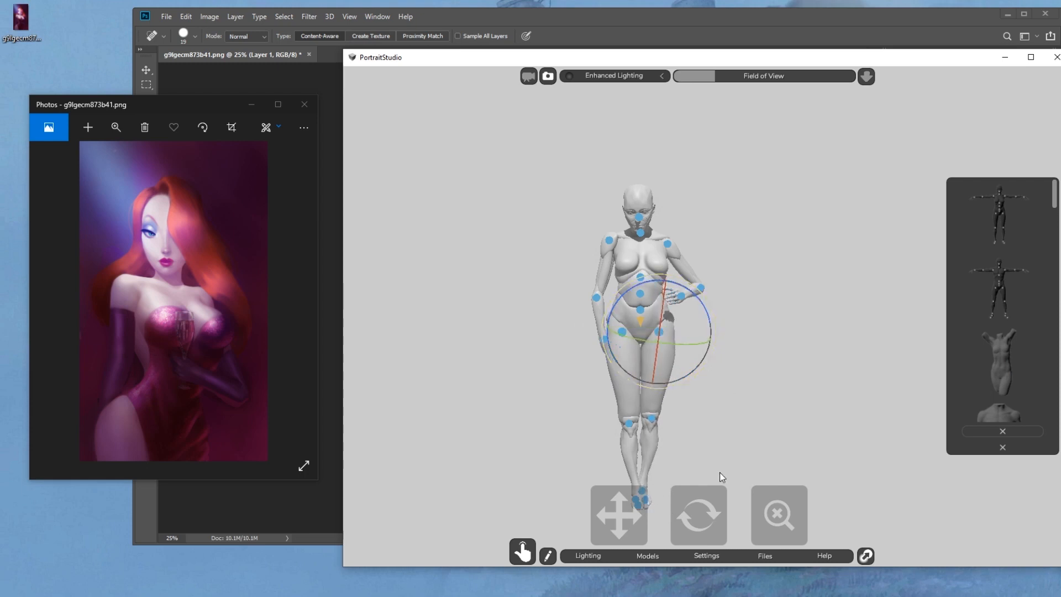
drag(702, 514, 743, 512)
click(877, 415)
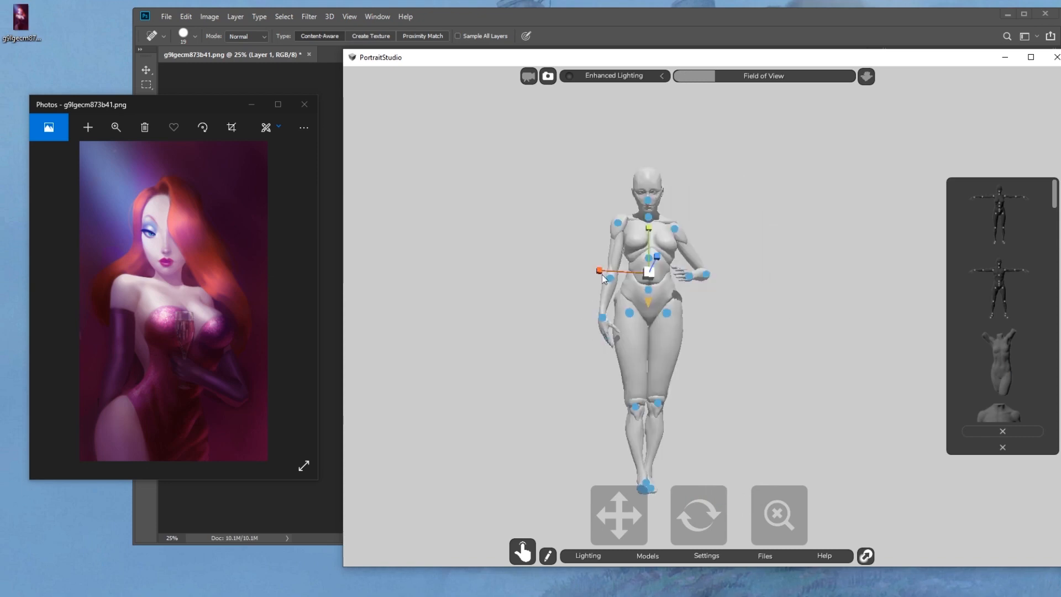
Scale the mannequin's waist narrower and its chest section wider for an exaggerated hourglass torso
drag(603, 274, 624, 274)
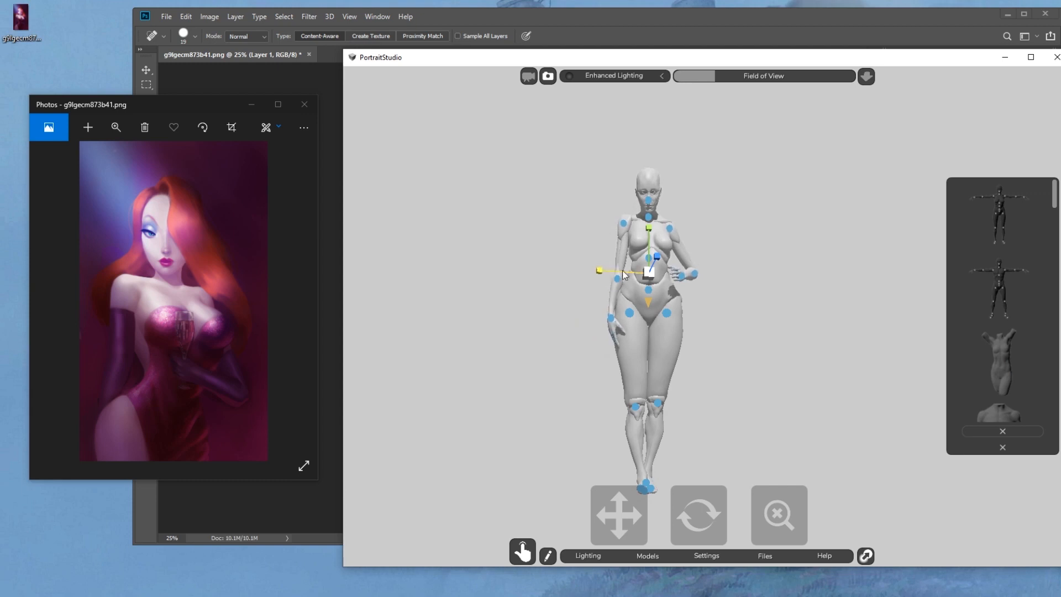
click(649, 258)
drag(599, 257, 584, 254)
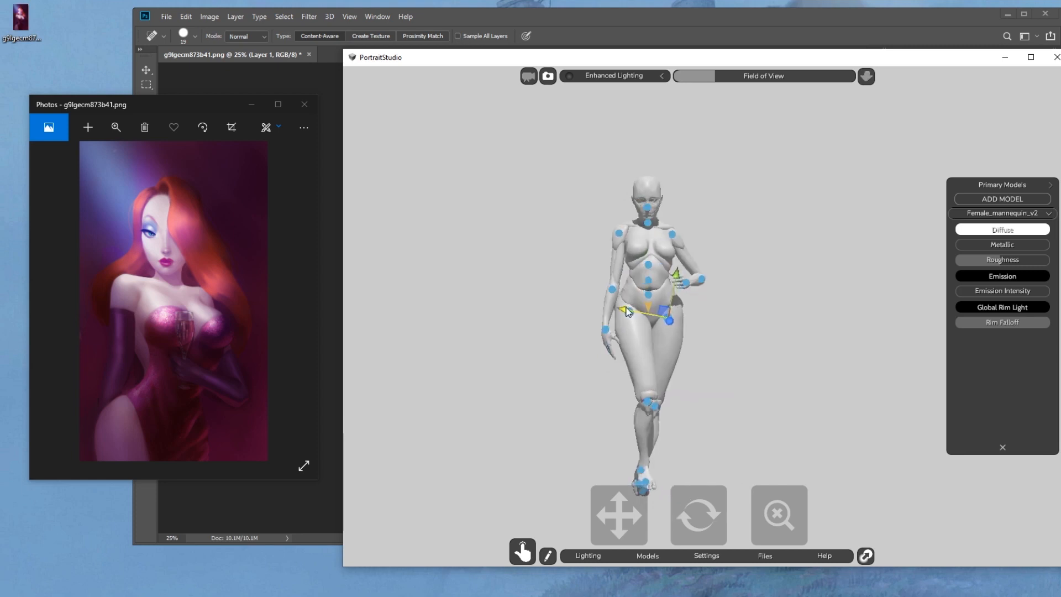
Move the mannequin's hip joints sideways to adjust the width of its hips
click(632, 315)
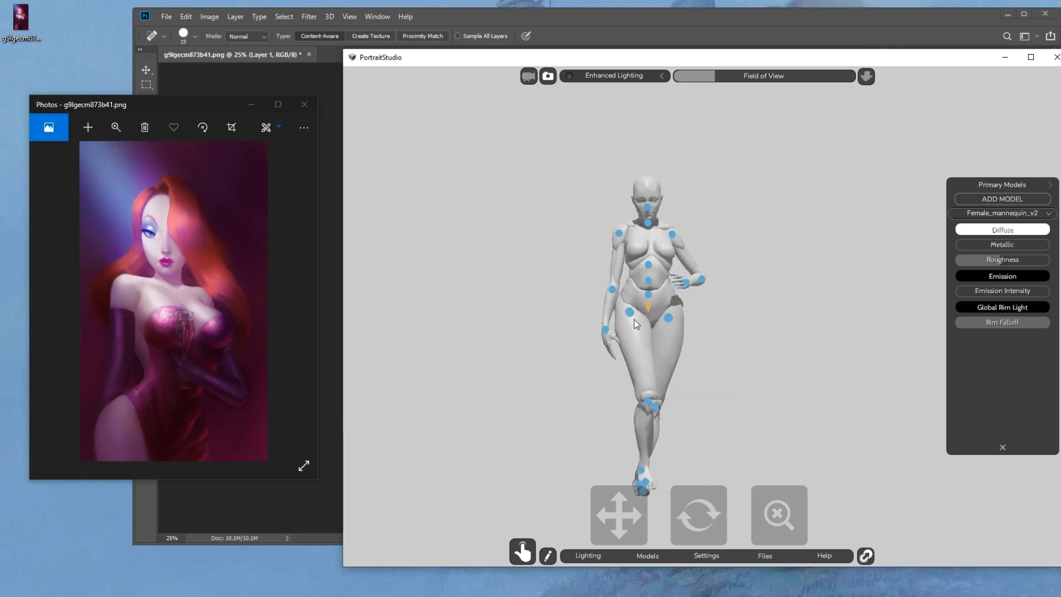
click(630, 314)
drag(585, 318, 584, 318)
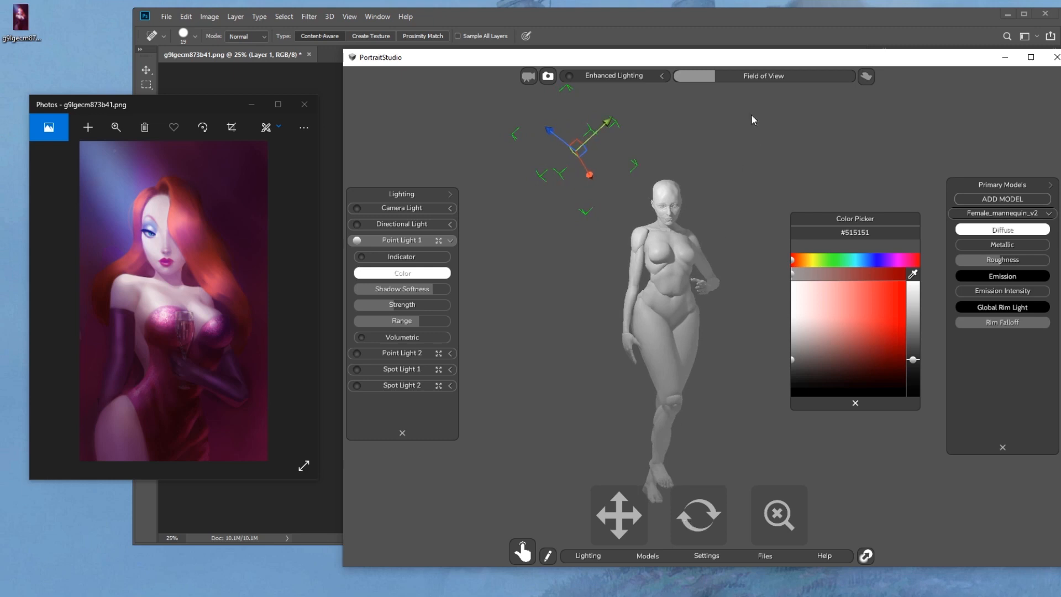
Widen the field of view and frame the mannequin from head to knees at the reference painting's angle
drag(713, 76, 755, 76)
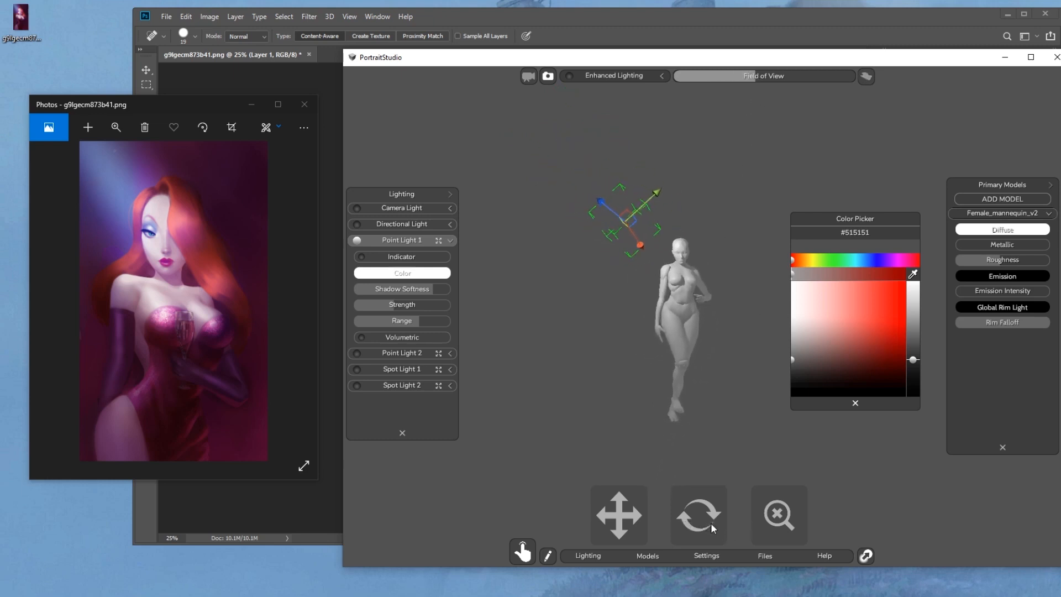
drag(784, 523, 787, 519)
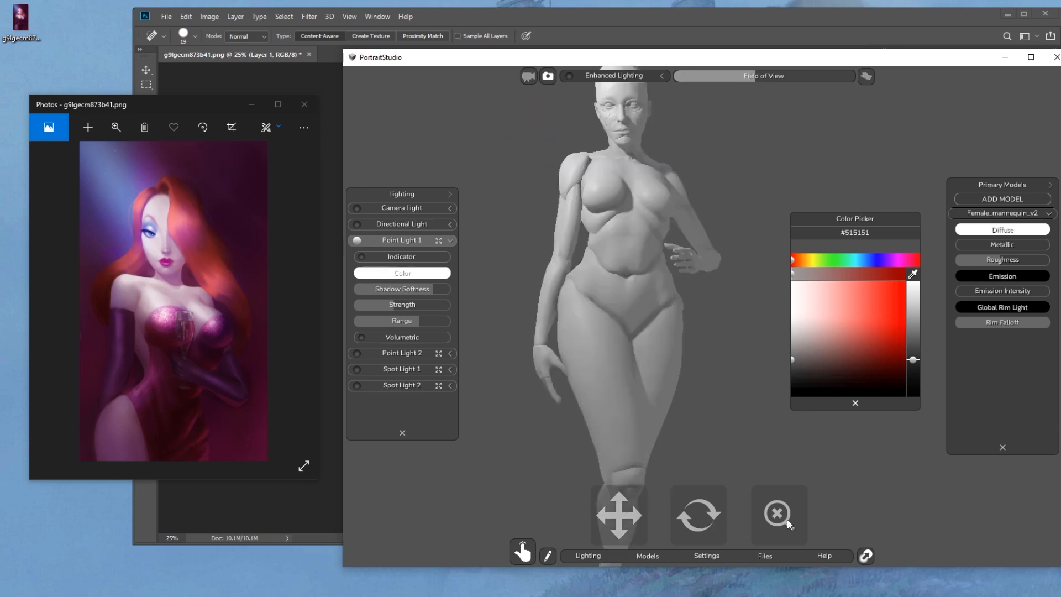
drag(696, 521, 706, 525)
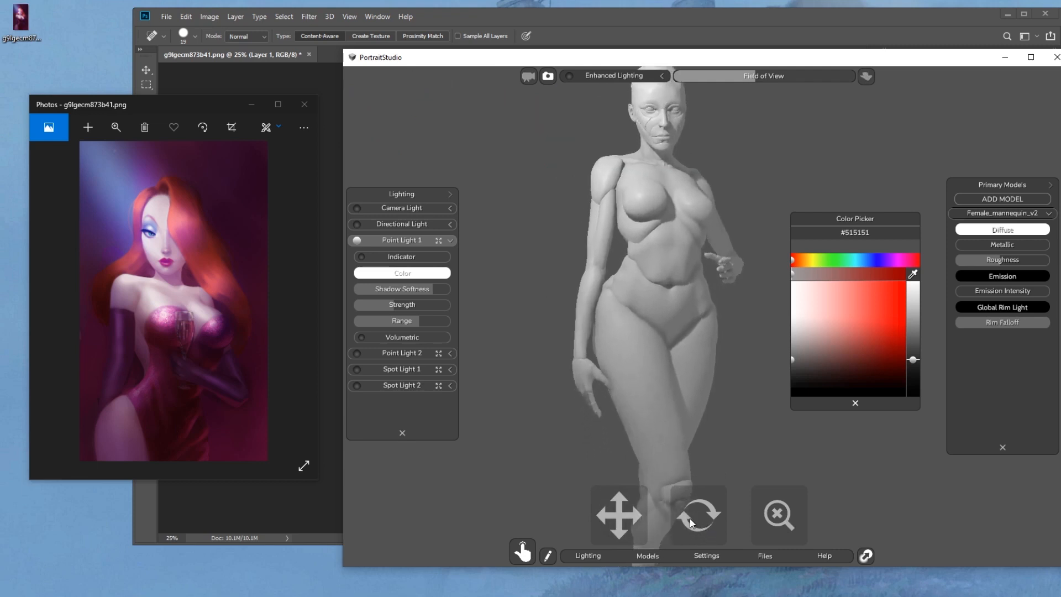
drag(625, 515, 638, 516)
drag(715, 521, 710, 511)
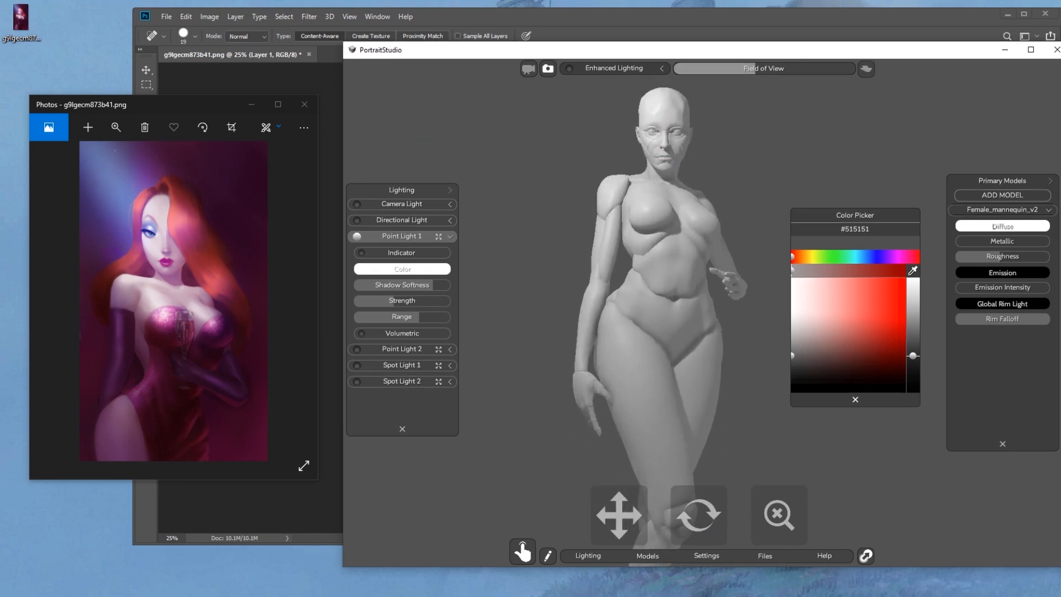
Capture the posed mannequin as a region screenshot and save it directly to file with Greenshot
click(539, 5)
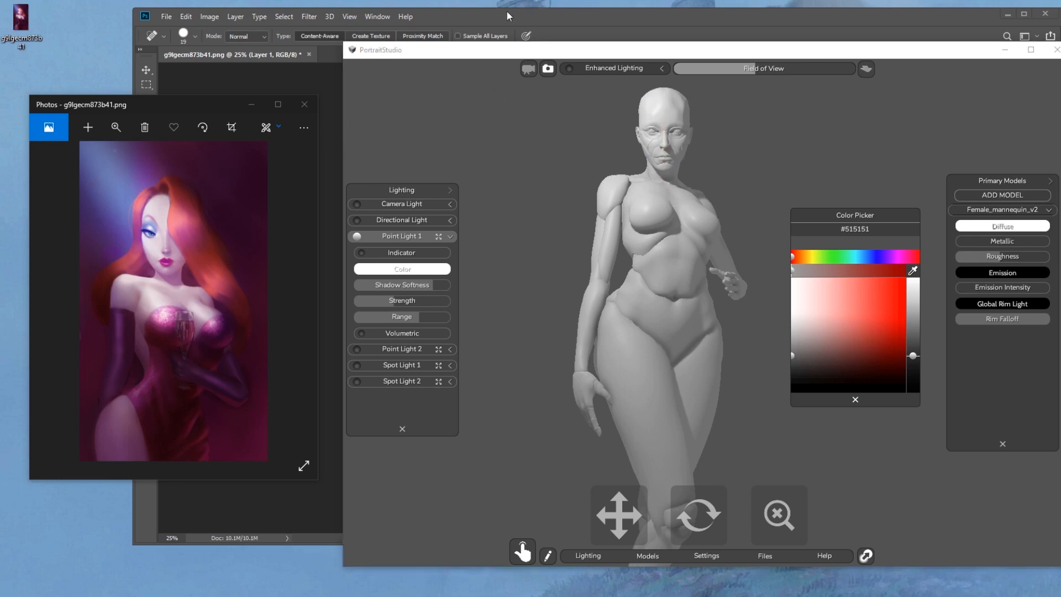
key(Print)
drag(640, 296, 815, 582)
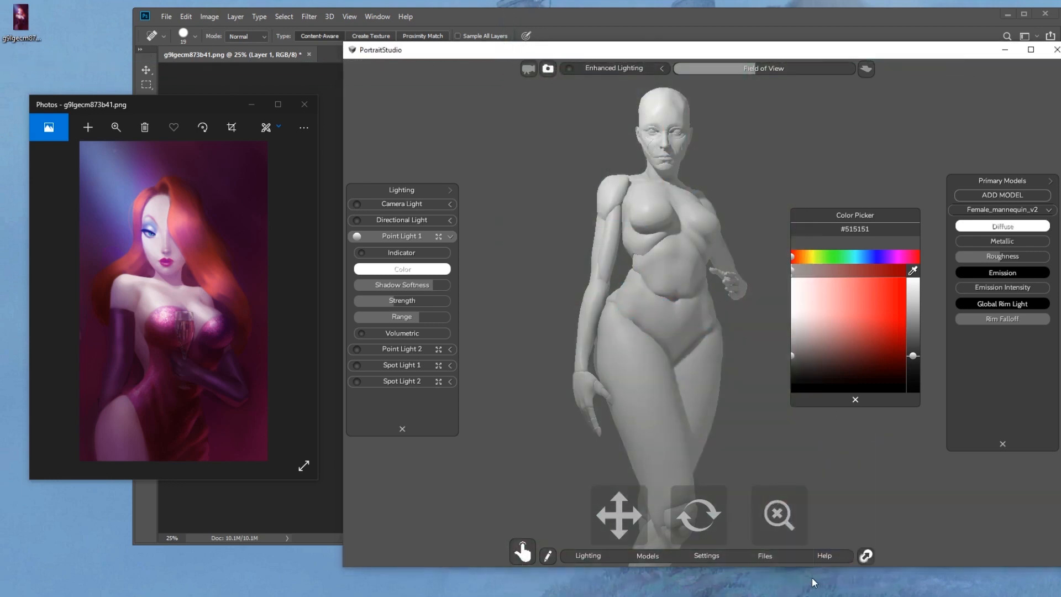
Minimize PortraitStudio, close the reference photo viewer and return to the painting in Photoshop
click(1005, 49)
click(305, 104)
double_click(20, 76)
drag(172, 109, 130, 80)
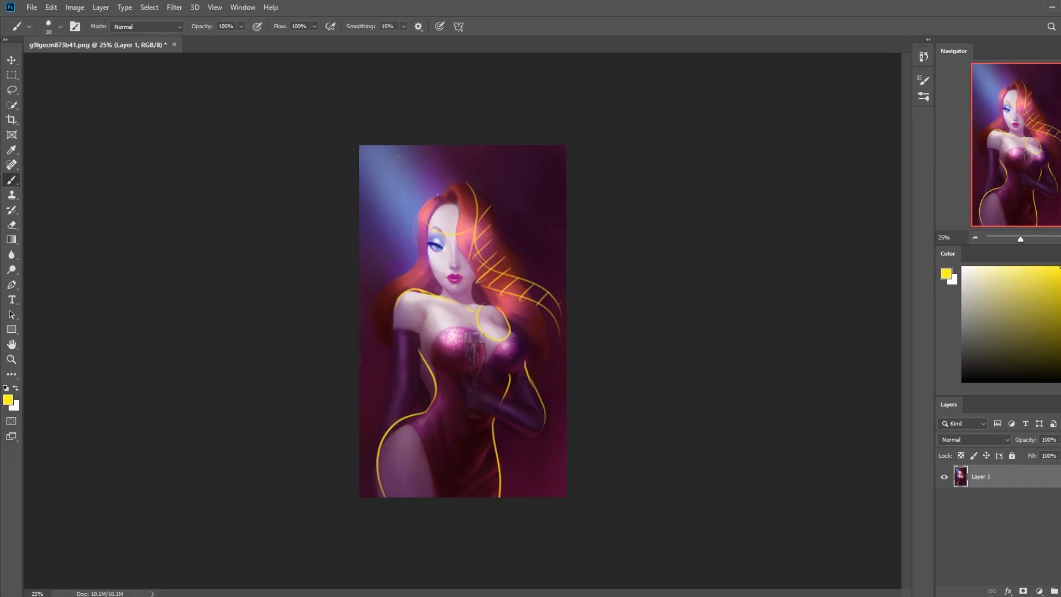
Undo all the yellow brush lines drawn over the painted figure's hair, face, shoulders and body
key(ctrl)
key(ctrl+z)
key(ctrl+z)
key(ctrl+z)
key(ctrl+z)
key(ctrl+z)
key(ctrl+z)
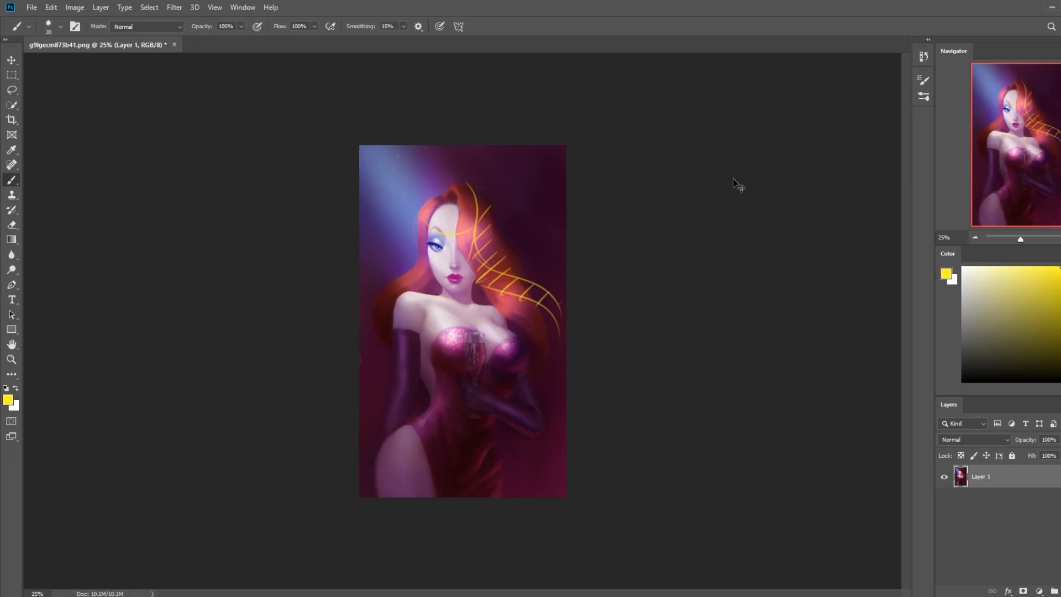
key(ctrl+z)
key(ctrl+z)
key(ctrl+z)
key(ctrl+z)
key(ctrl+z)
key(ctrl+z)
key(ctrl+z)
key(ctrl+z)
key(ctrl+z)
key(ctrl+z)
key(ctrl+z)
key(ctrl+z)
key(ctrl+z)
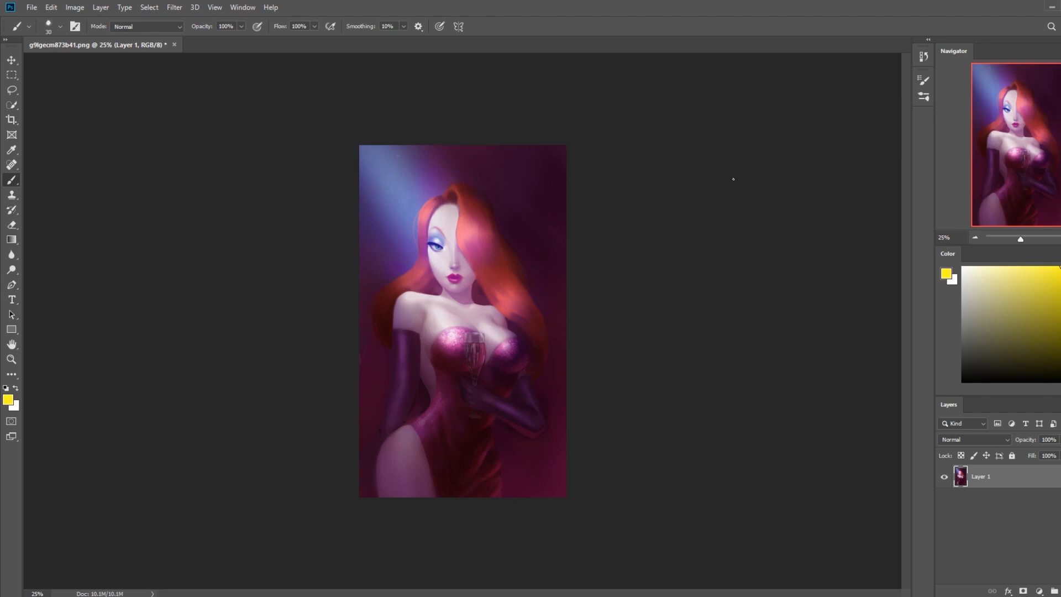
Open Liquify on the painting and toggle its preview to compare the figure before and after reshaping
key(ctrl+plus)
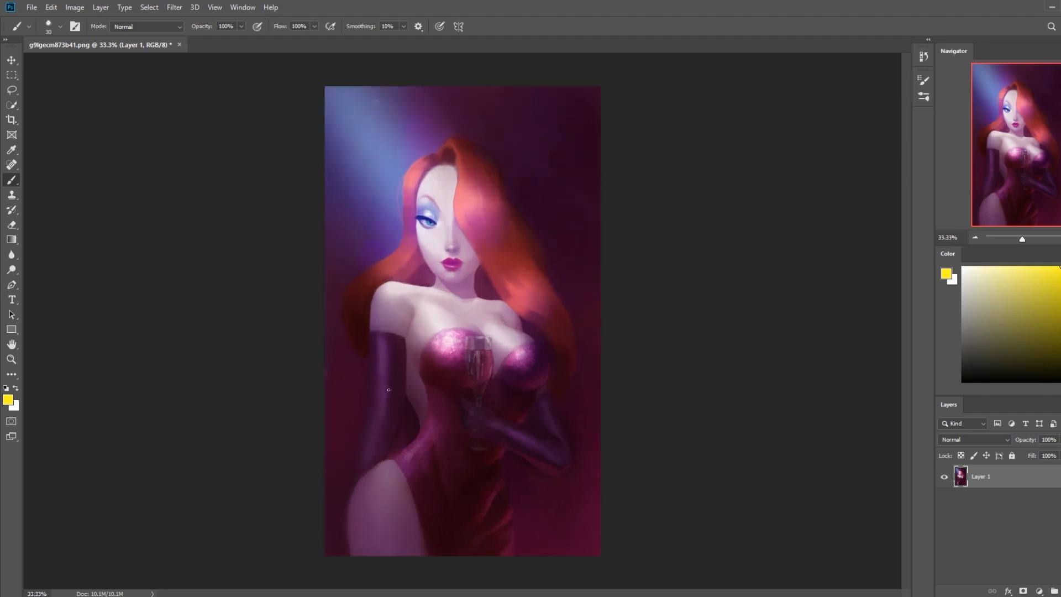
key(ctrl+shift+x)
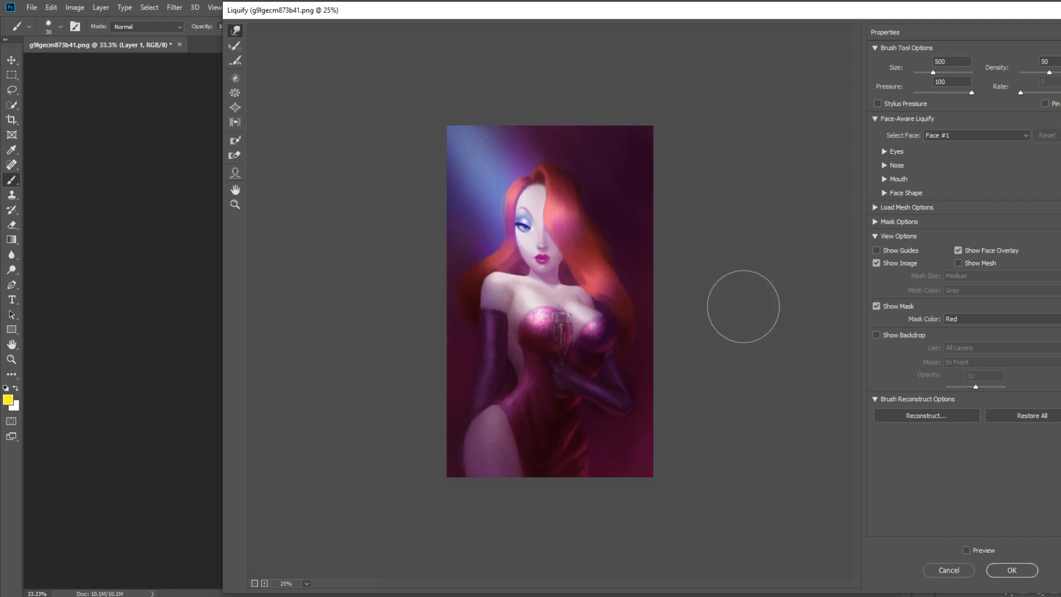
key(p)
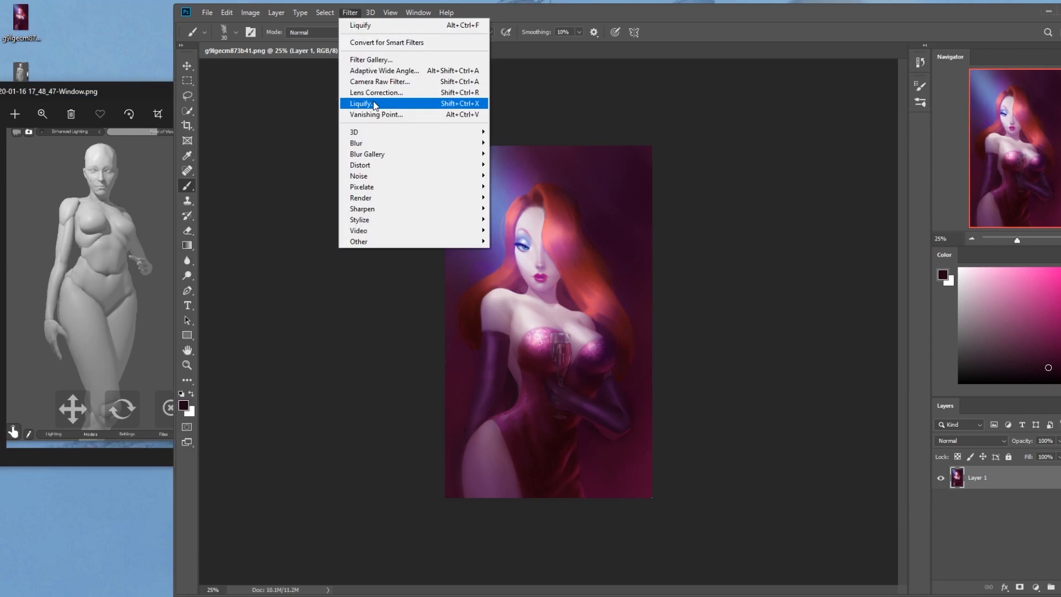
Reshape the painted figure's shoulder and upper arm in Liquify, pushing their outer edge slightly inward with the brush reduced to 300
click(373, 105)
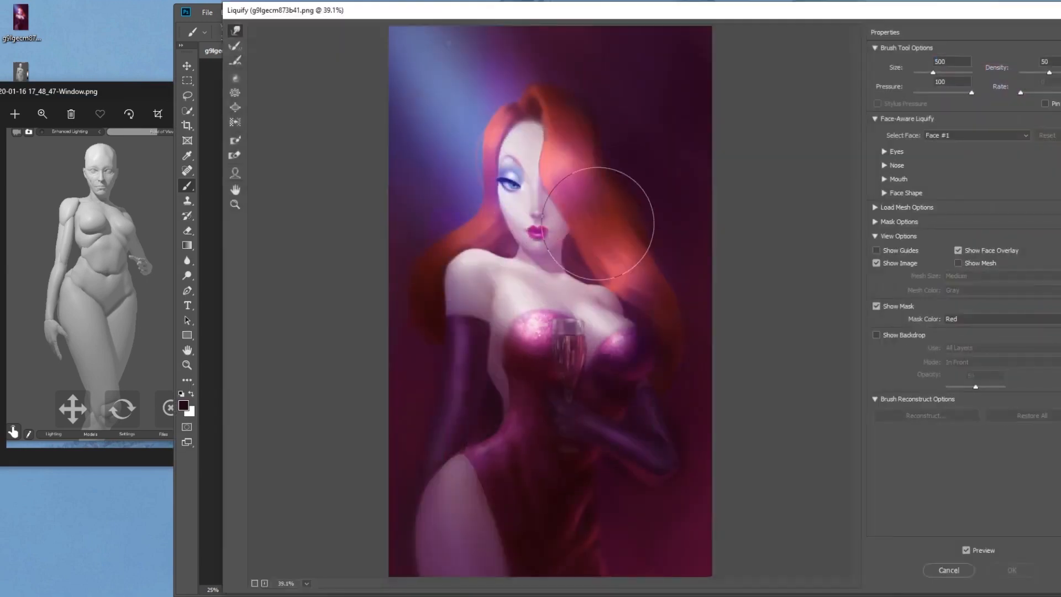
click(449, 288)
key([)
drag(457, 258, 465, 258)
key([)
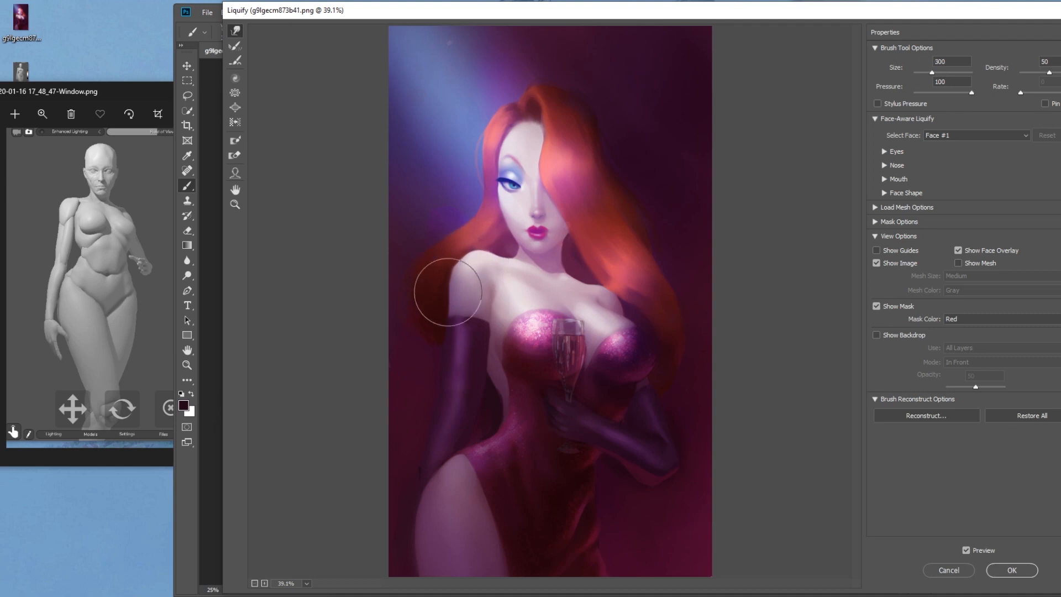
key(bracketright)
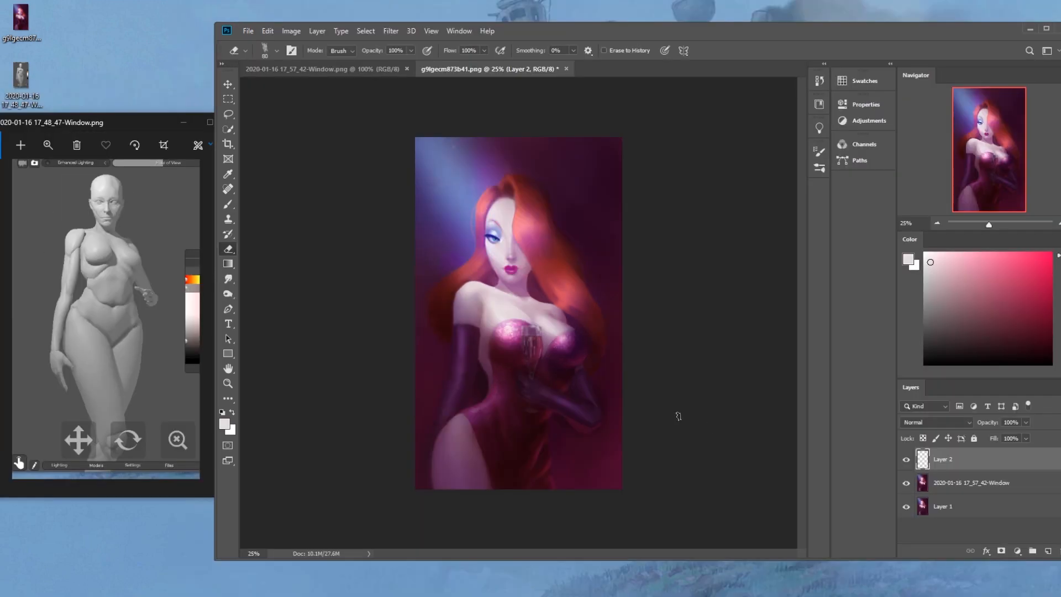
Toggle the visibility of Layer 2 above the pasted window capture to compare its paint-over with the painting
click(906, 460)
click(906, 460)
click(906, 460)
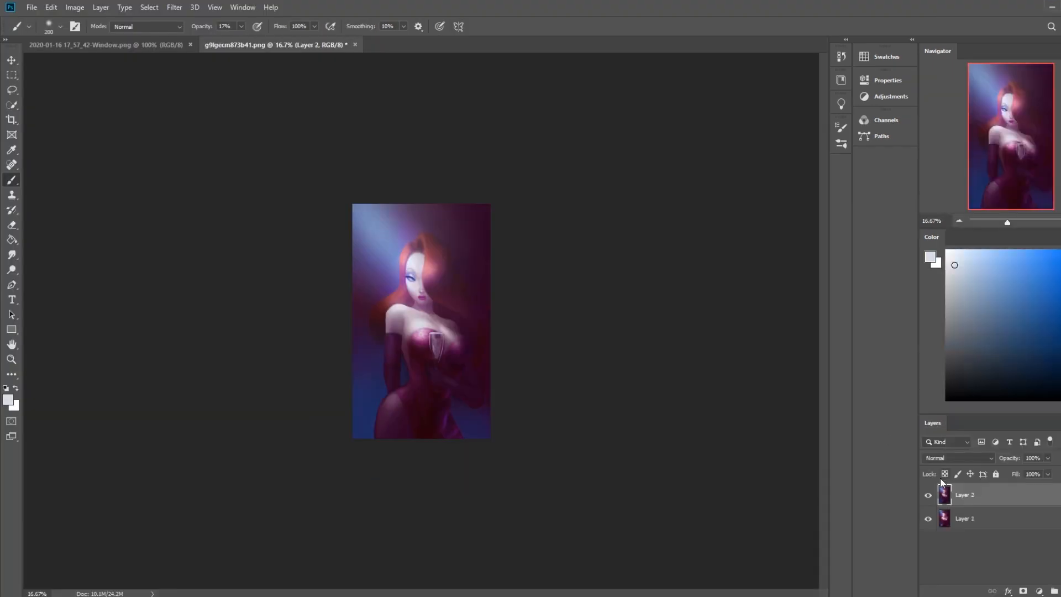
Hide and show the repainted, relit Layer 2 repeatedly to compare it with the original painting in Layer 1
click(928, 496)
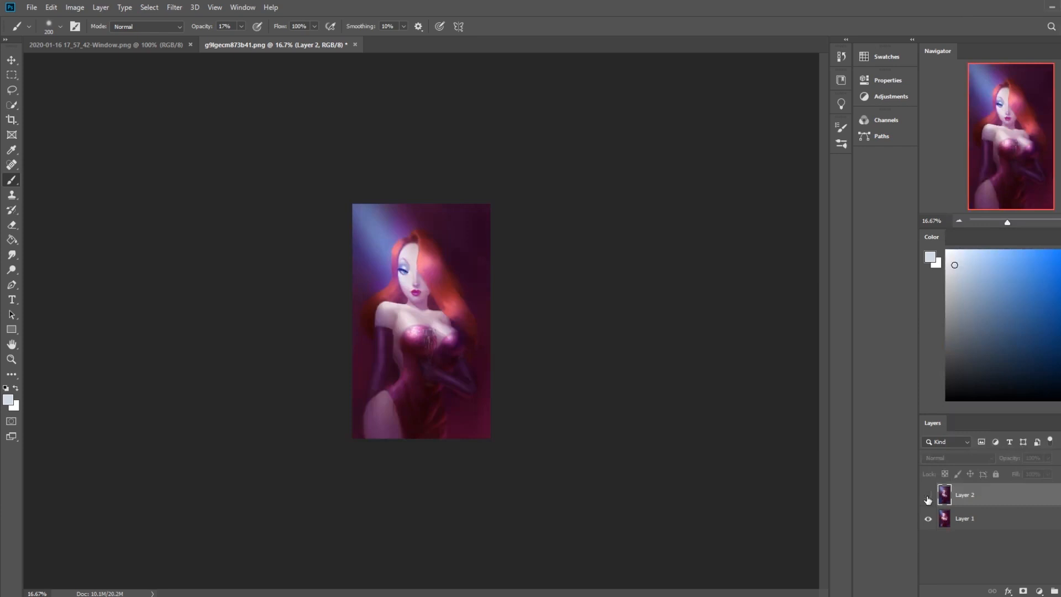
click(928, 496)
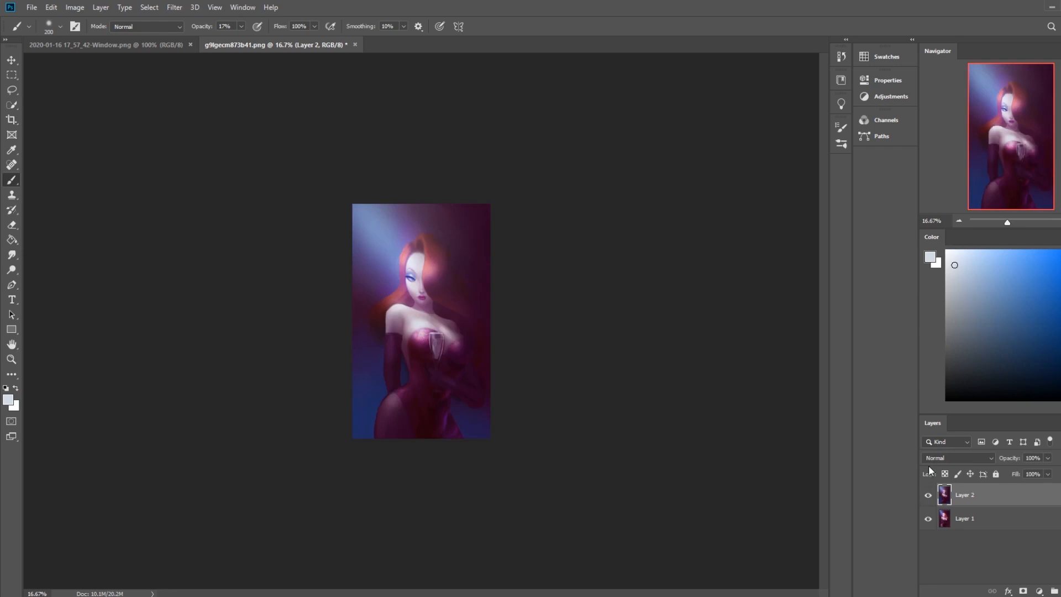
click(928, 496)
click(928, 495)
click(928, 496)
click(928, 495)
Flatten the repainted image and close it with changes saved, and close the original painting's screenshot document
right_click(993, 495)
click(989, 367)
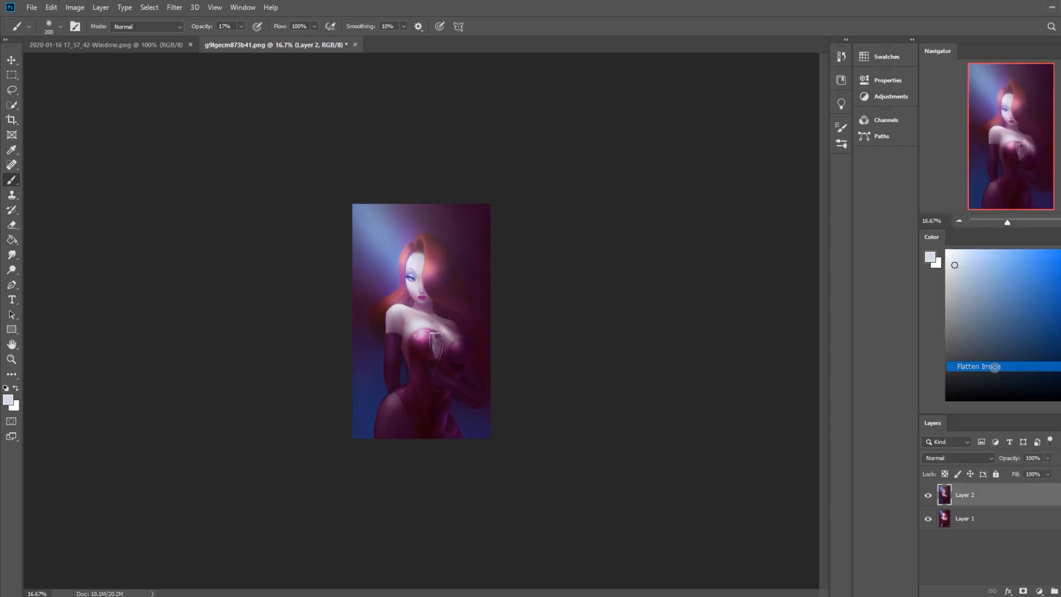
click(330, 44)
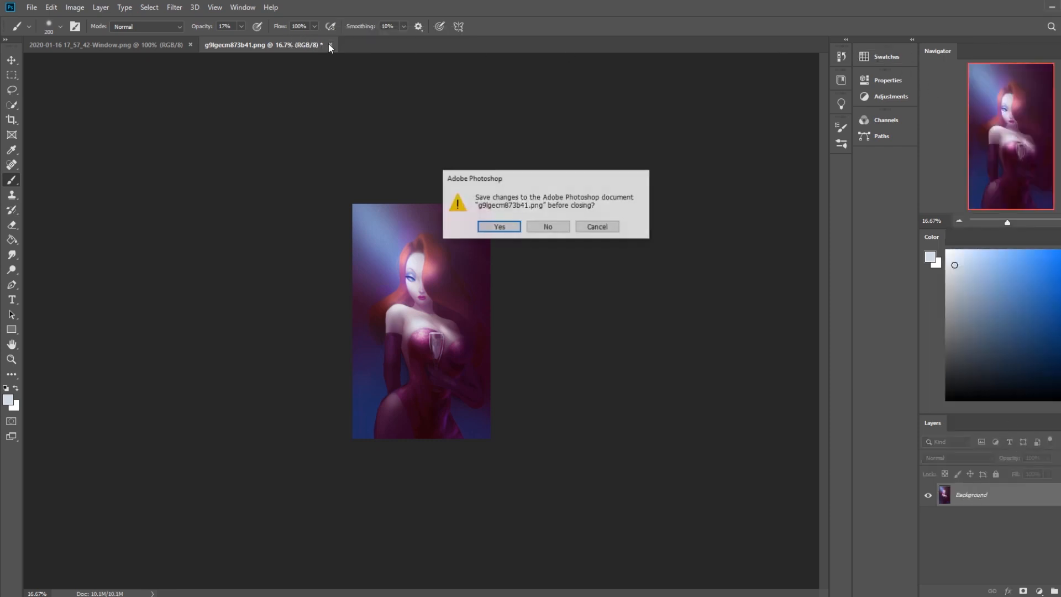
click(497, 227)
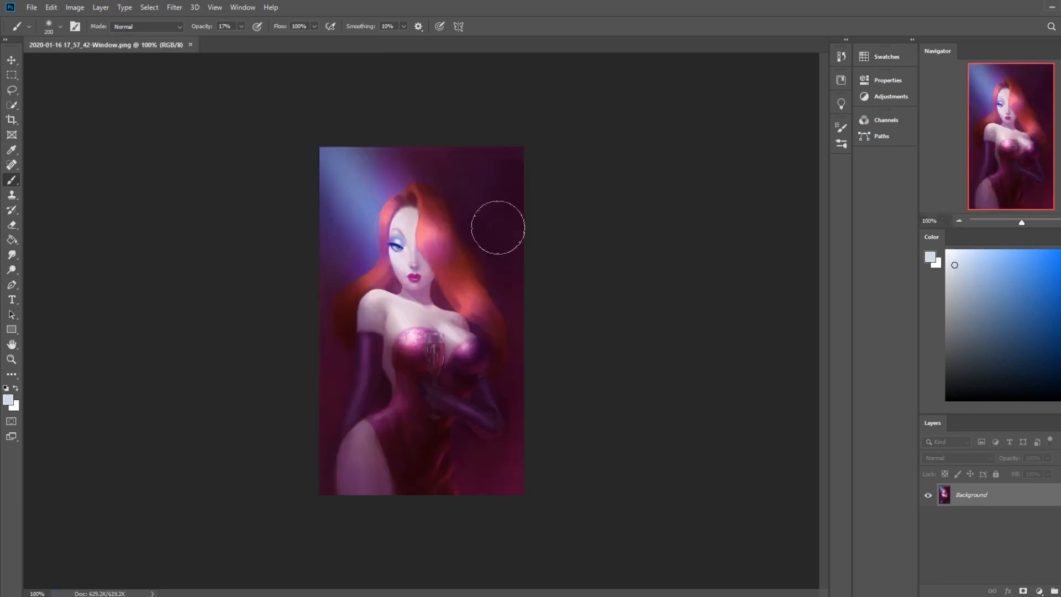
click(192, 45)
Restore Photoshop to a smaller window, close the mannequin reference viewer and reposition the Photoshop window on the desktop
click(1060, 7)
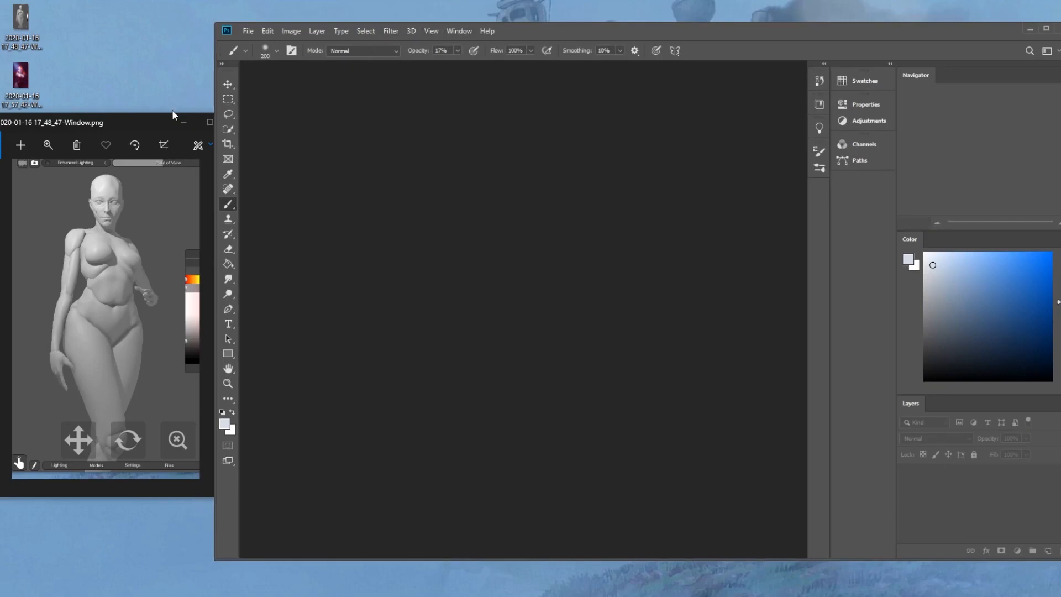
click(146, 118)
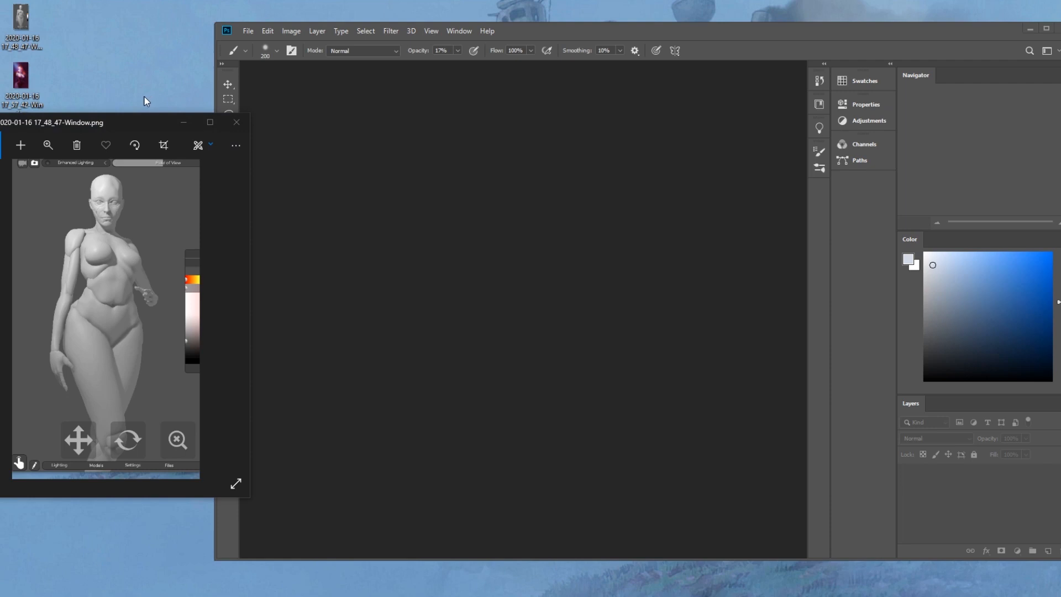
click(236, 127)
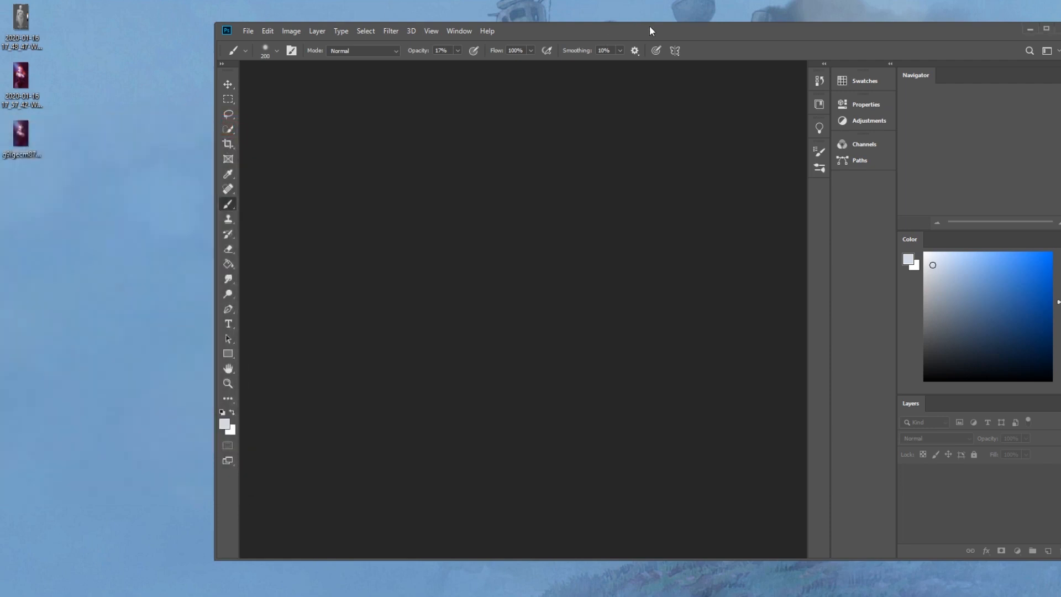
drag(652, 31, 572, 35)
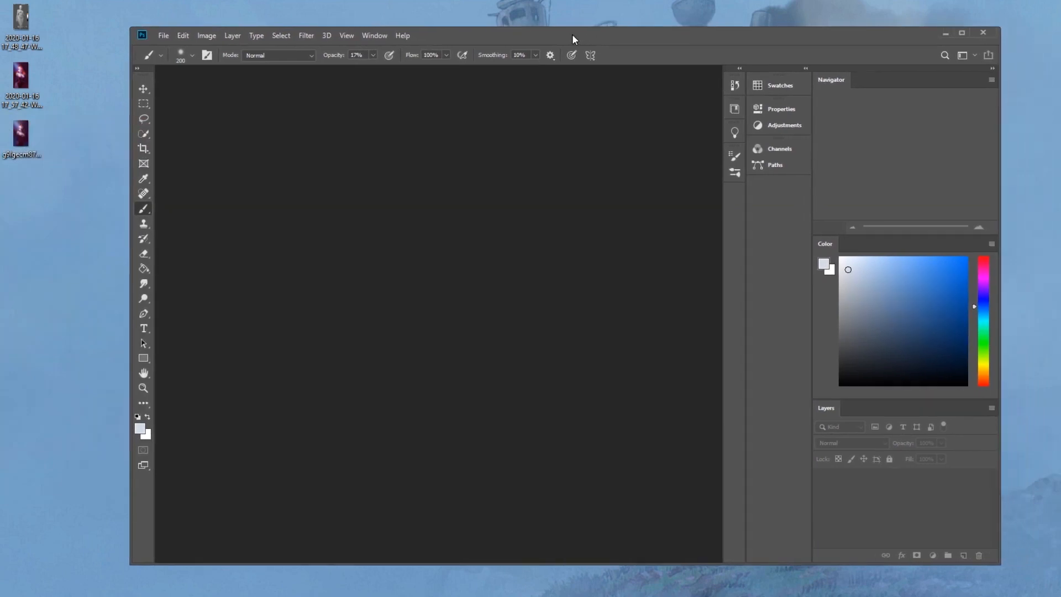